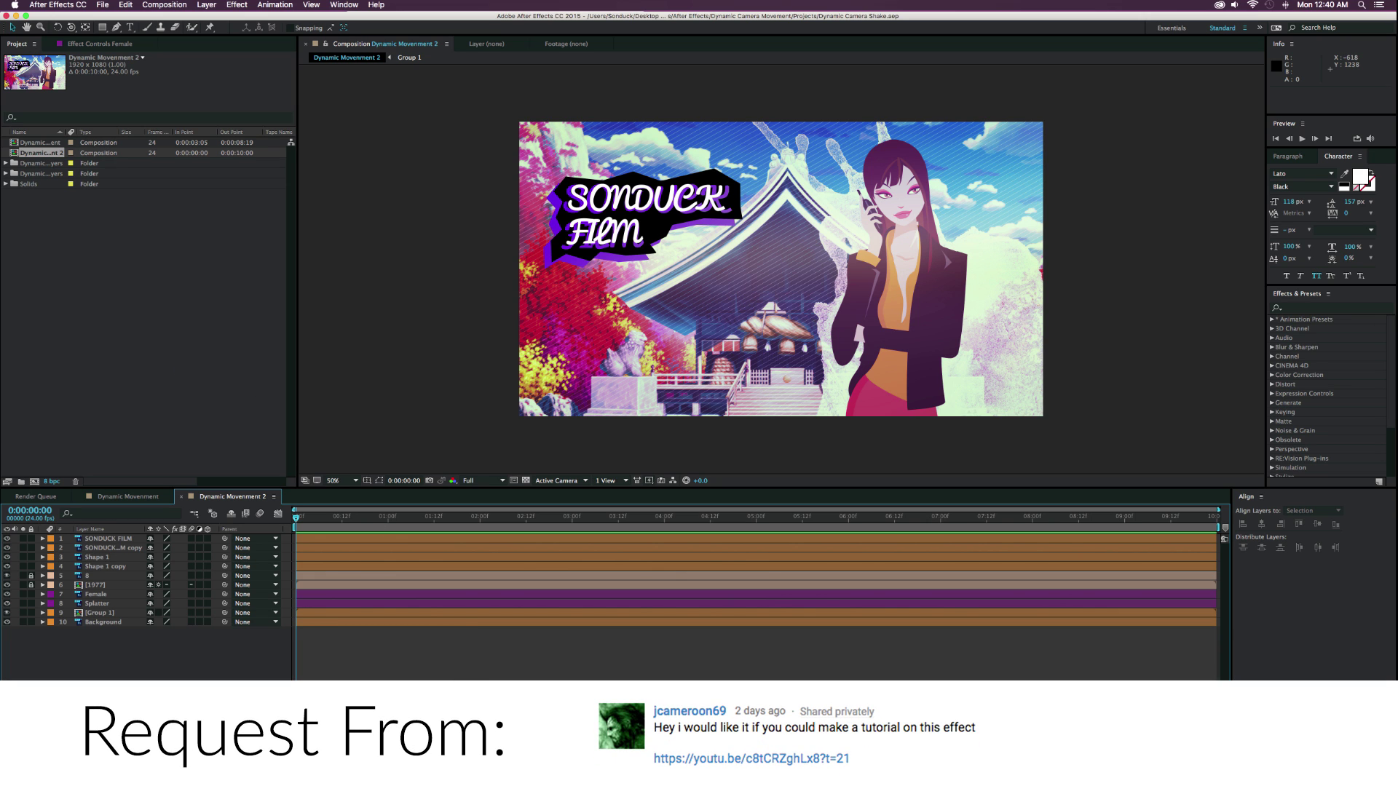
Watch the reference video in the browser.
key(super+Tab)
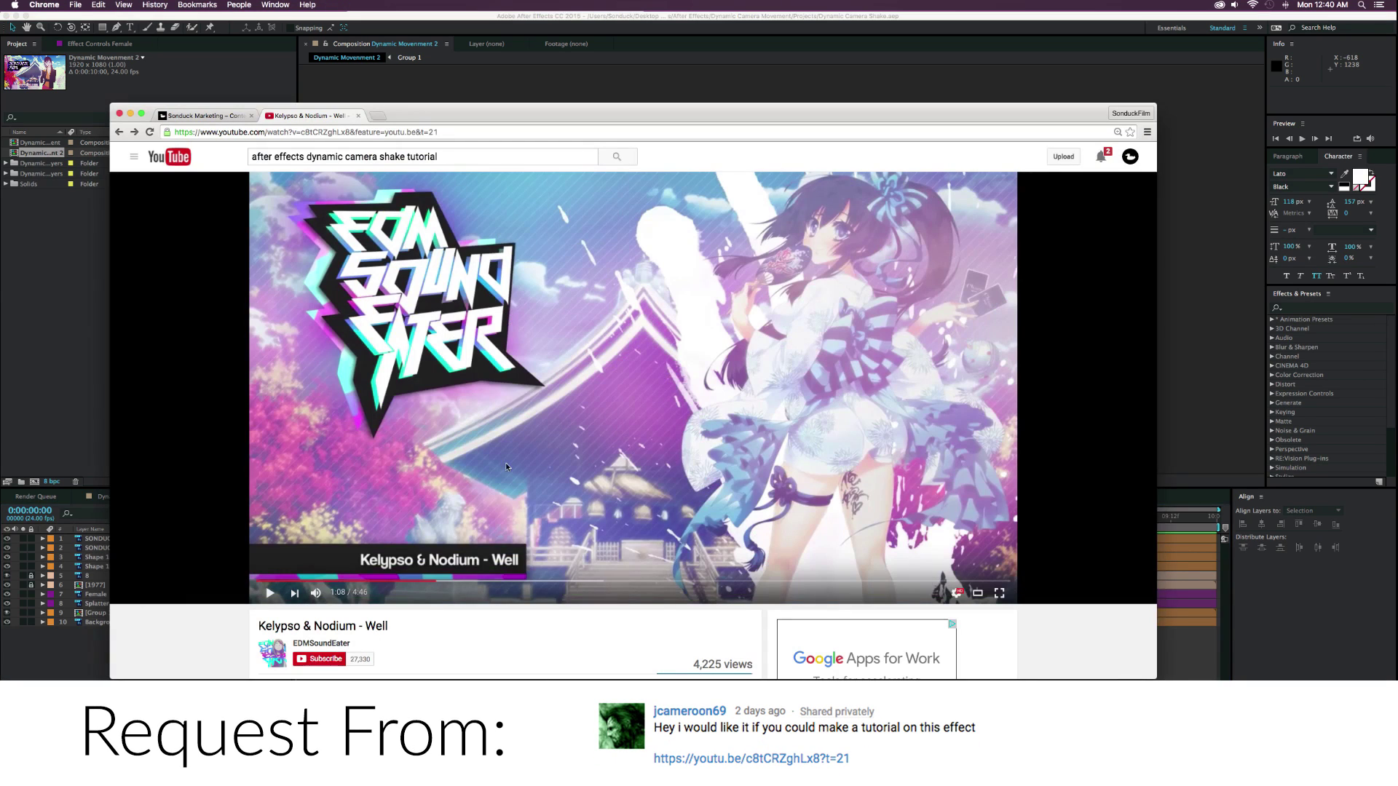
click(474, 350)
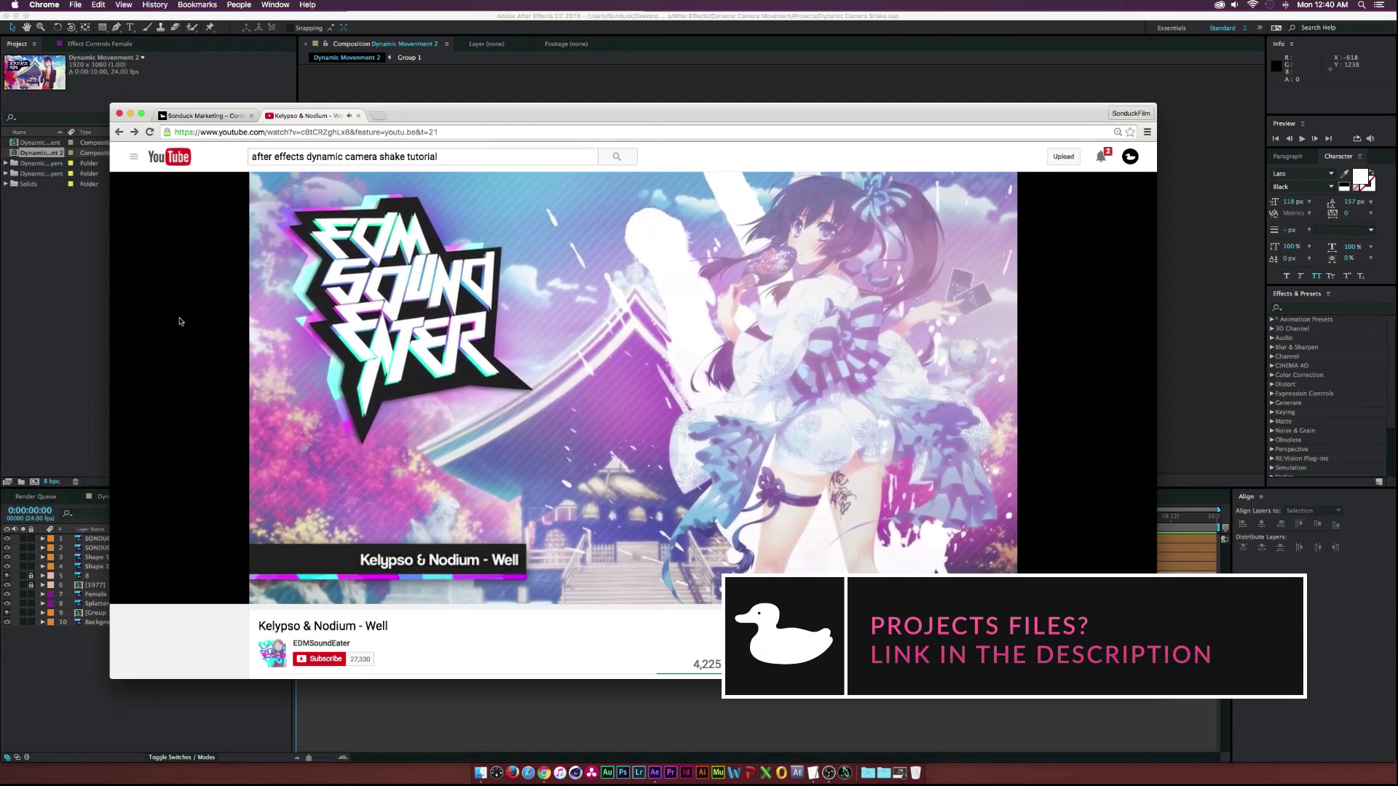
click(427, 314)
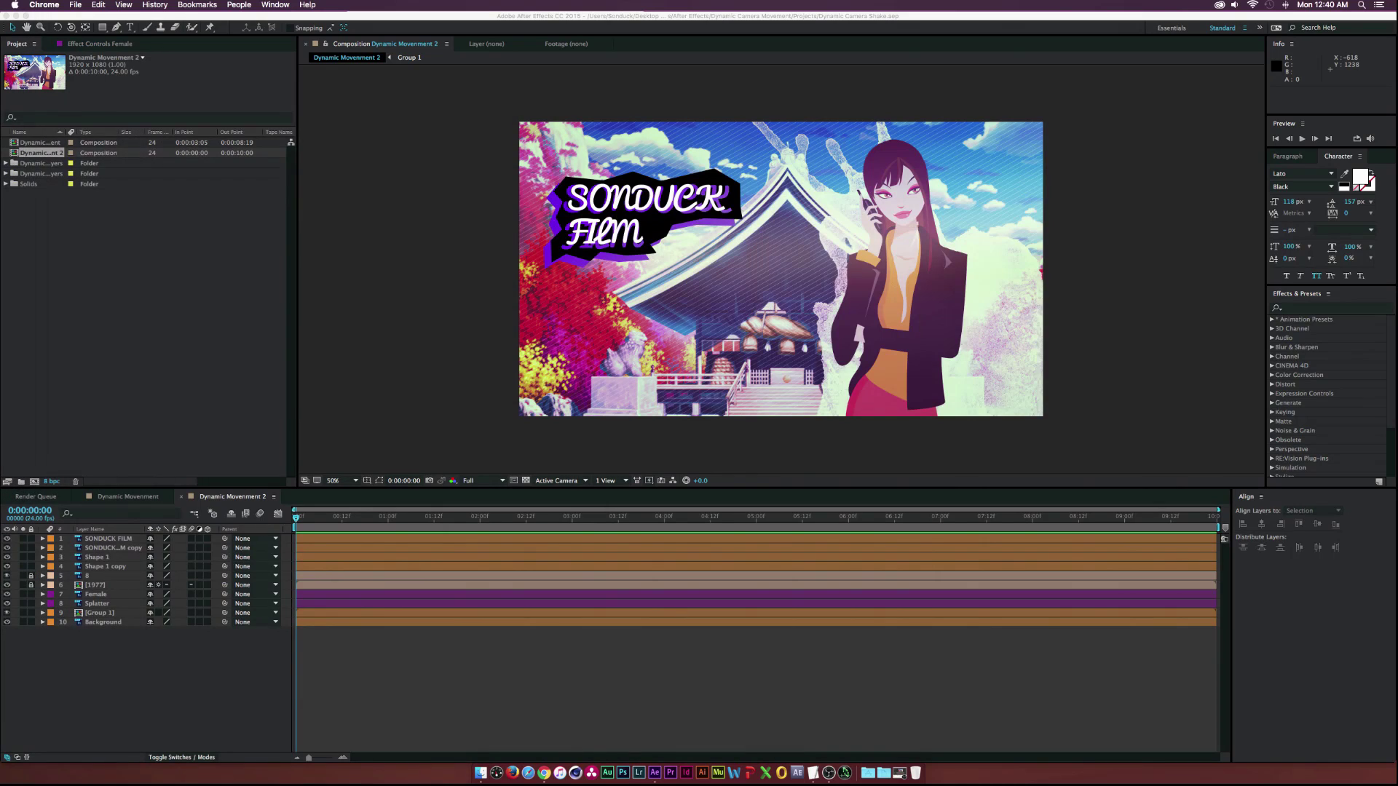
Preview the Dynamic Movenment3.mov render from the renders folder, replaying it from the start.
click(482, 775)
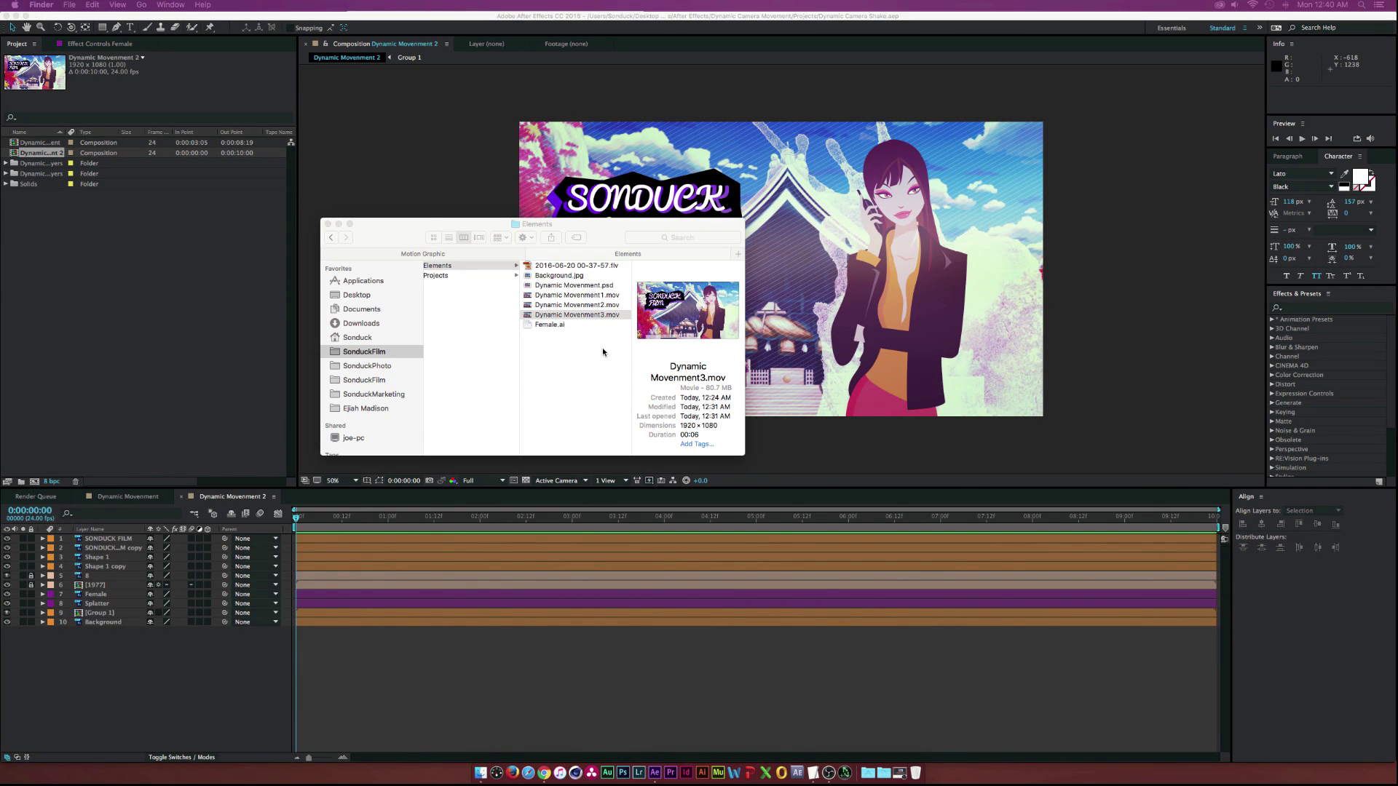
key(space)
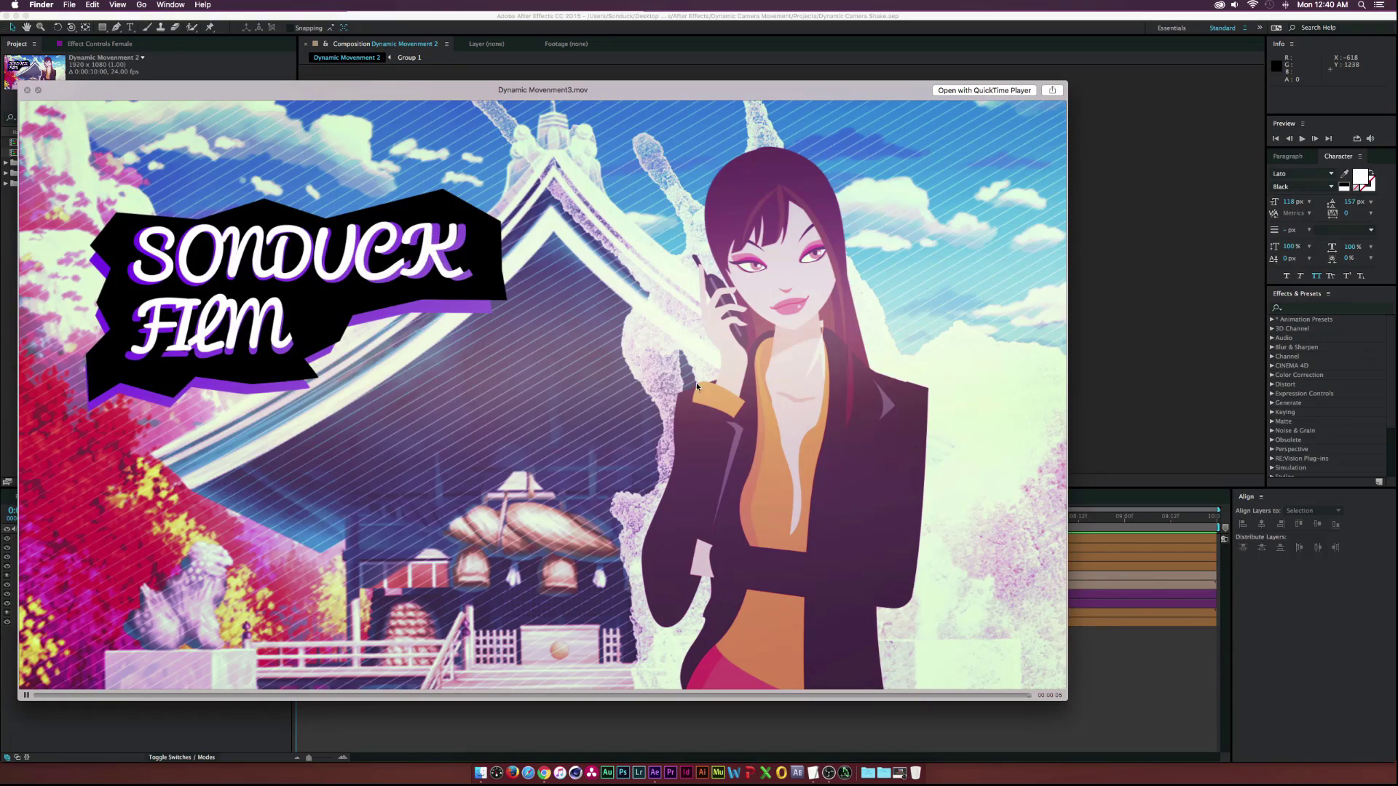
click(415, 694)
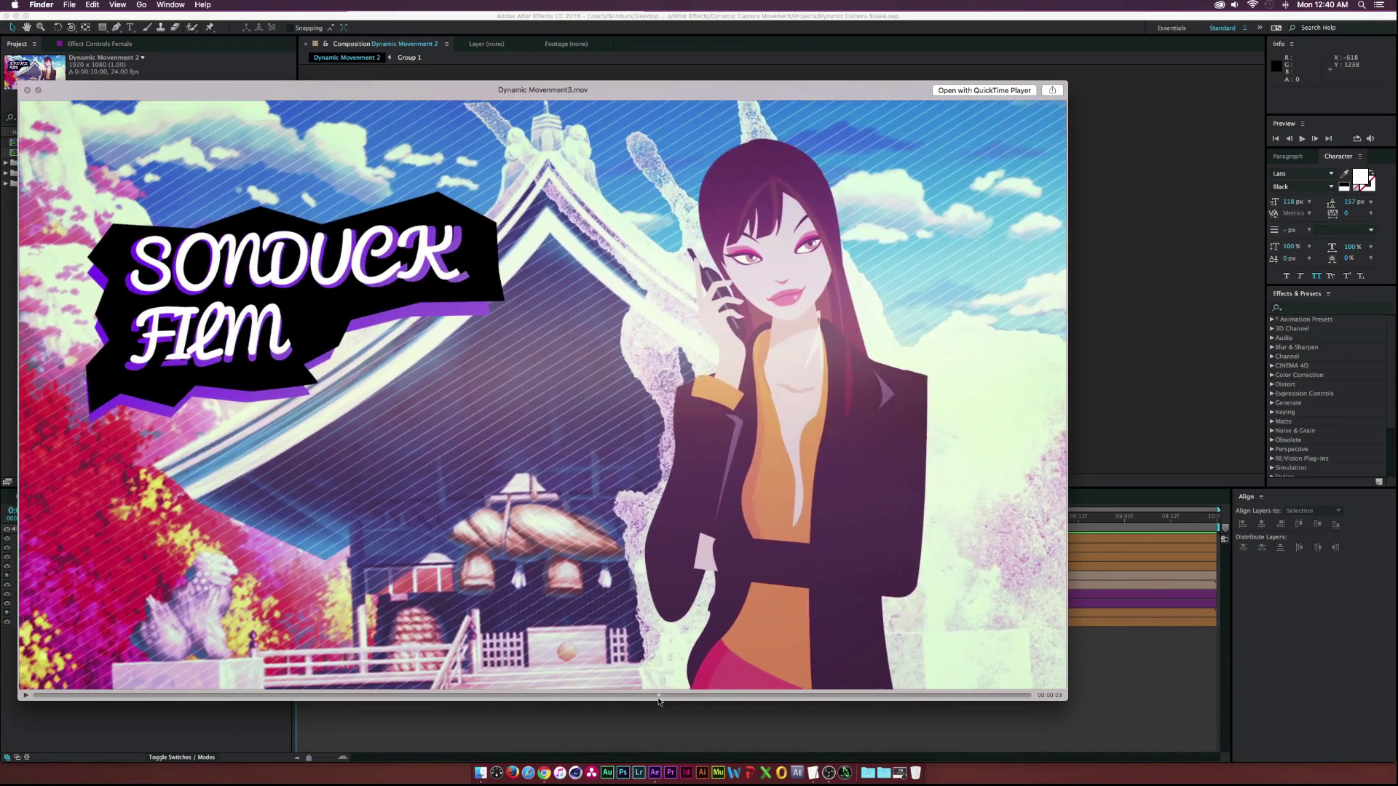
drag(414, 685, 338, 674)
click(338, 675)
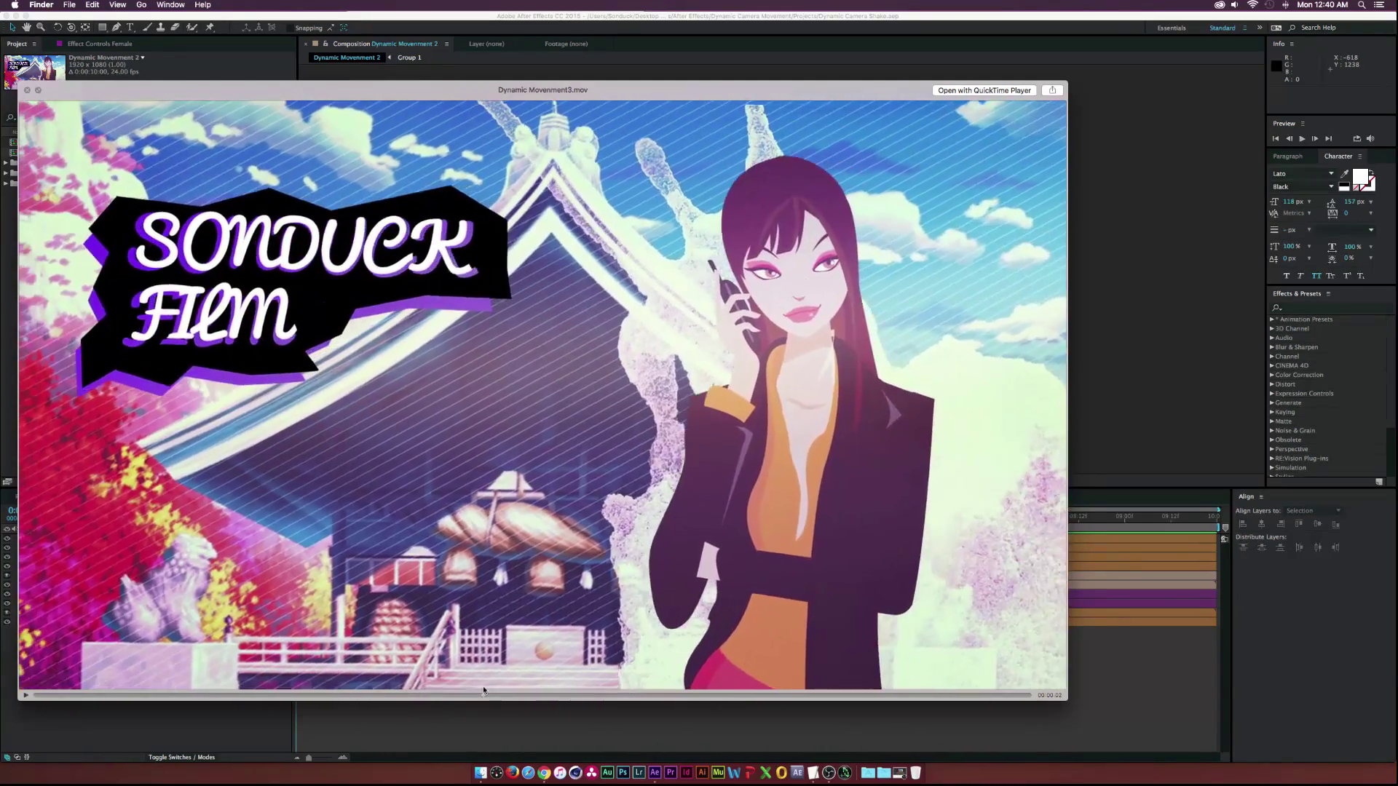
click(645, 694)
drag(645, 694, 169, 692)
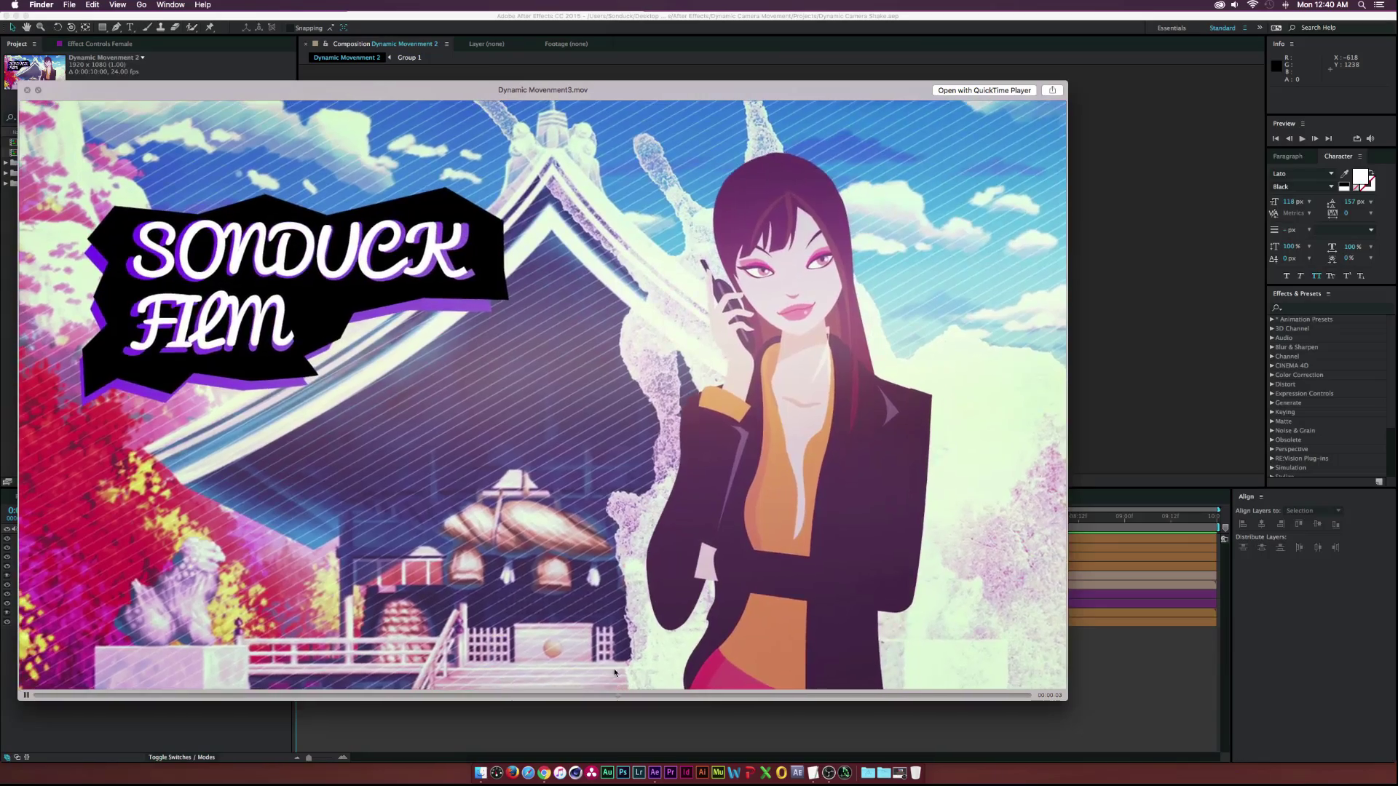
key(space)
Preview the Dynamic Movenment2.mov render, then go back to the After Effects project.
click(562, 311)
key(space)
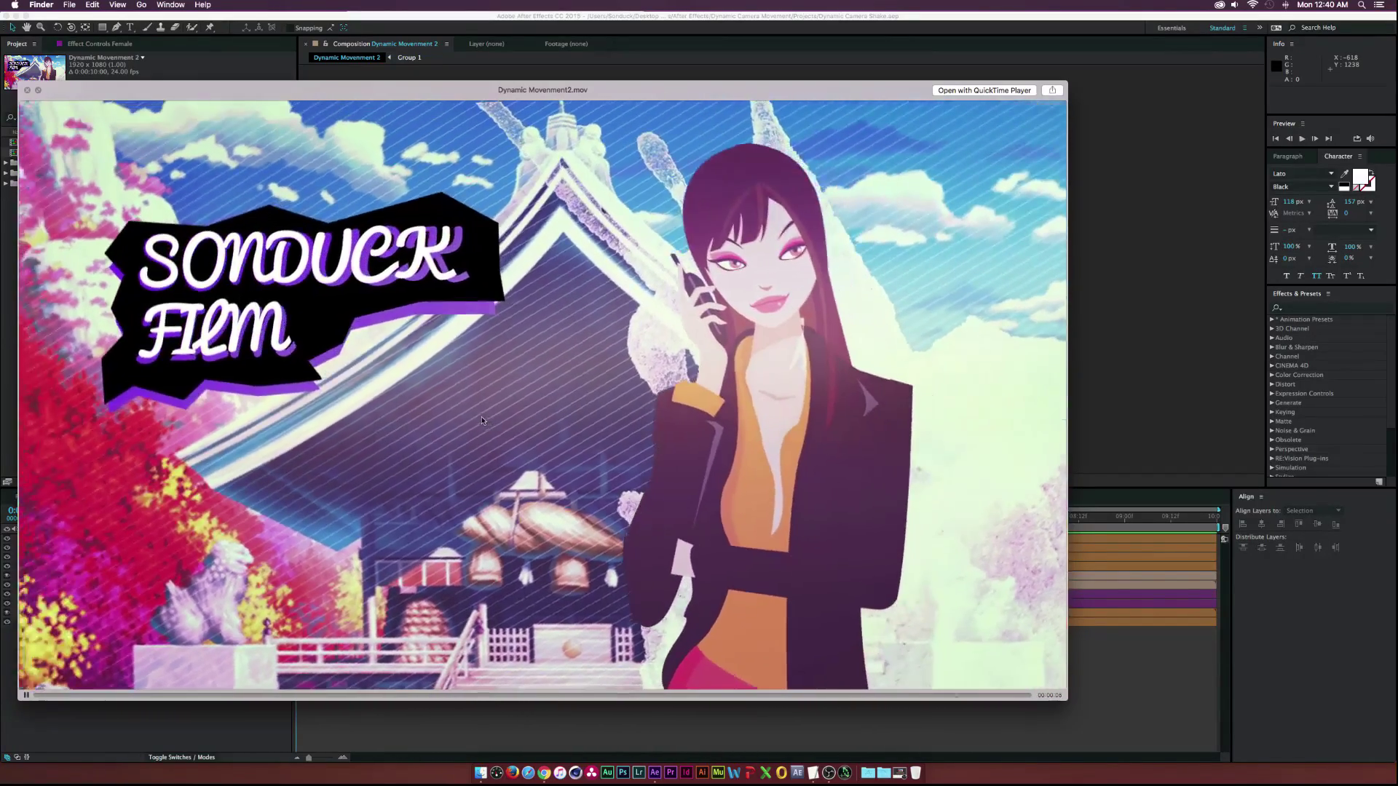
key(space)
click(219, 313)
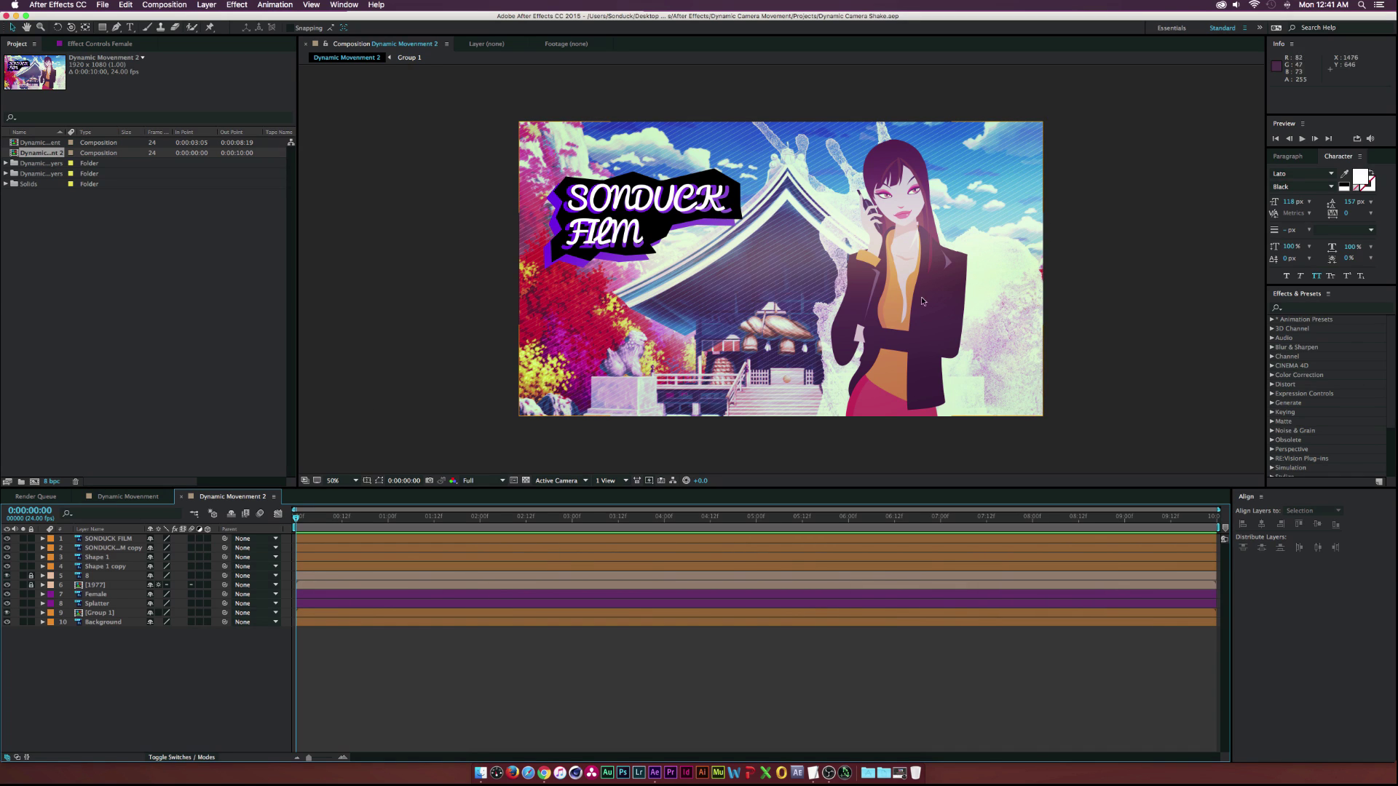
Turn on the 3D Layer switch for all layers in the composition.
click(116, 539)
click(180, 662)
drag(208, 539, 209, 553)
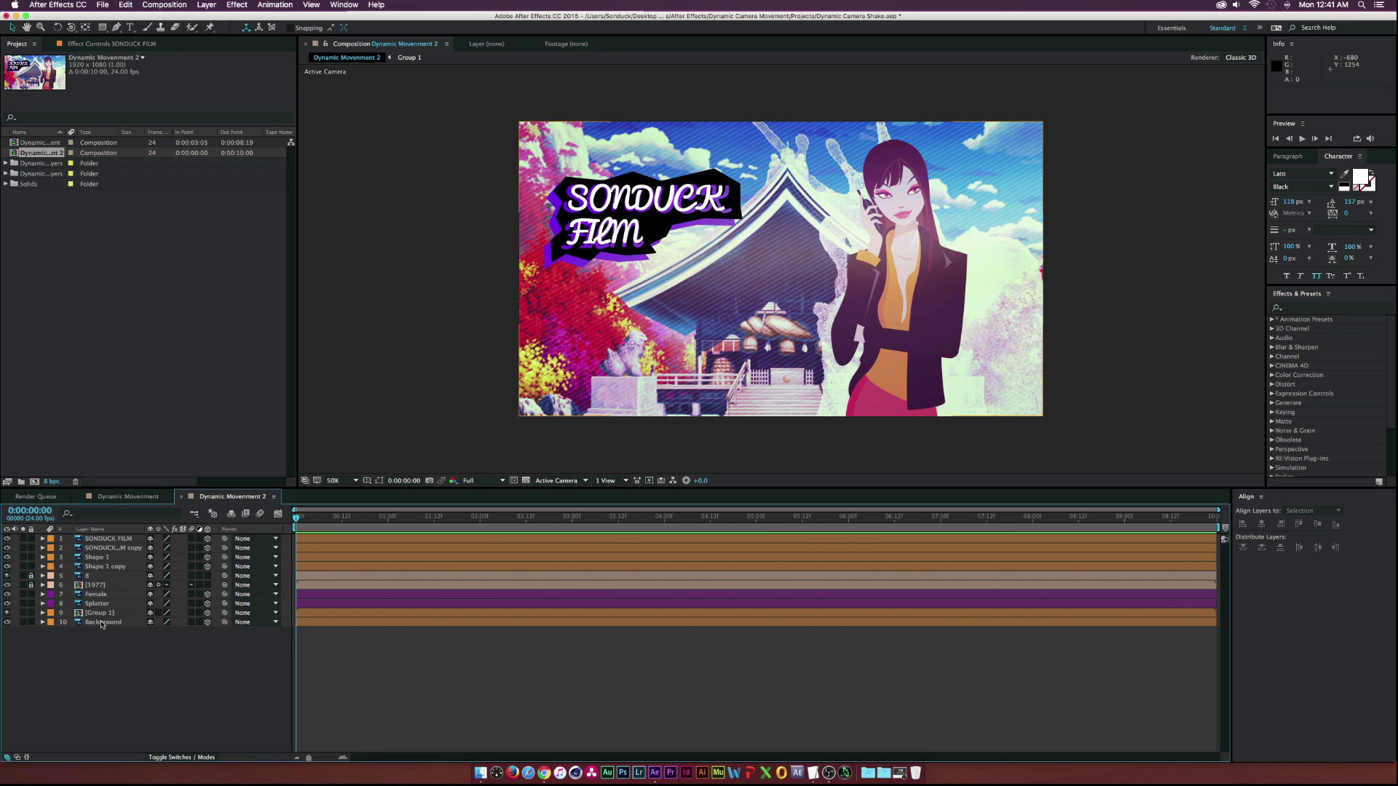
Push Group 1 and Background back to Z Position 302.
click(102, 623)
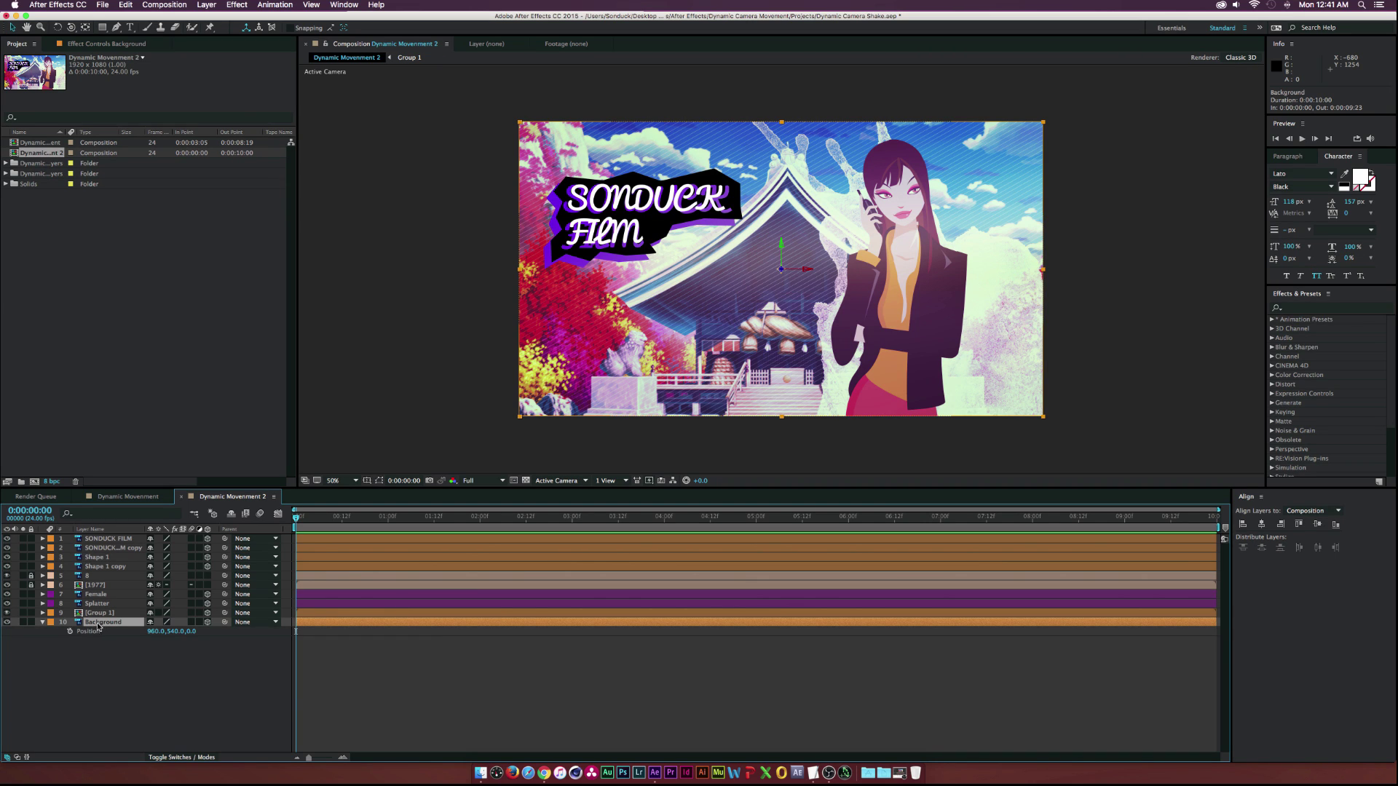
drag(191, 635, 207, 632)
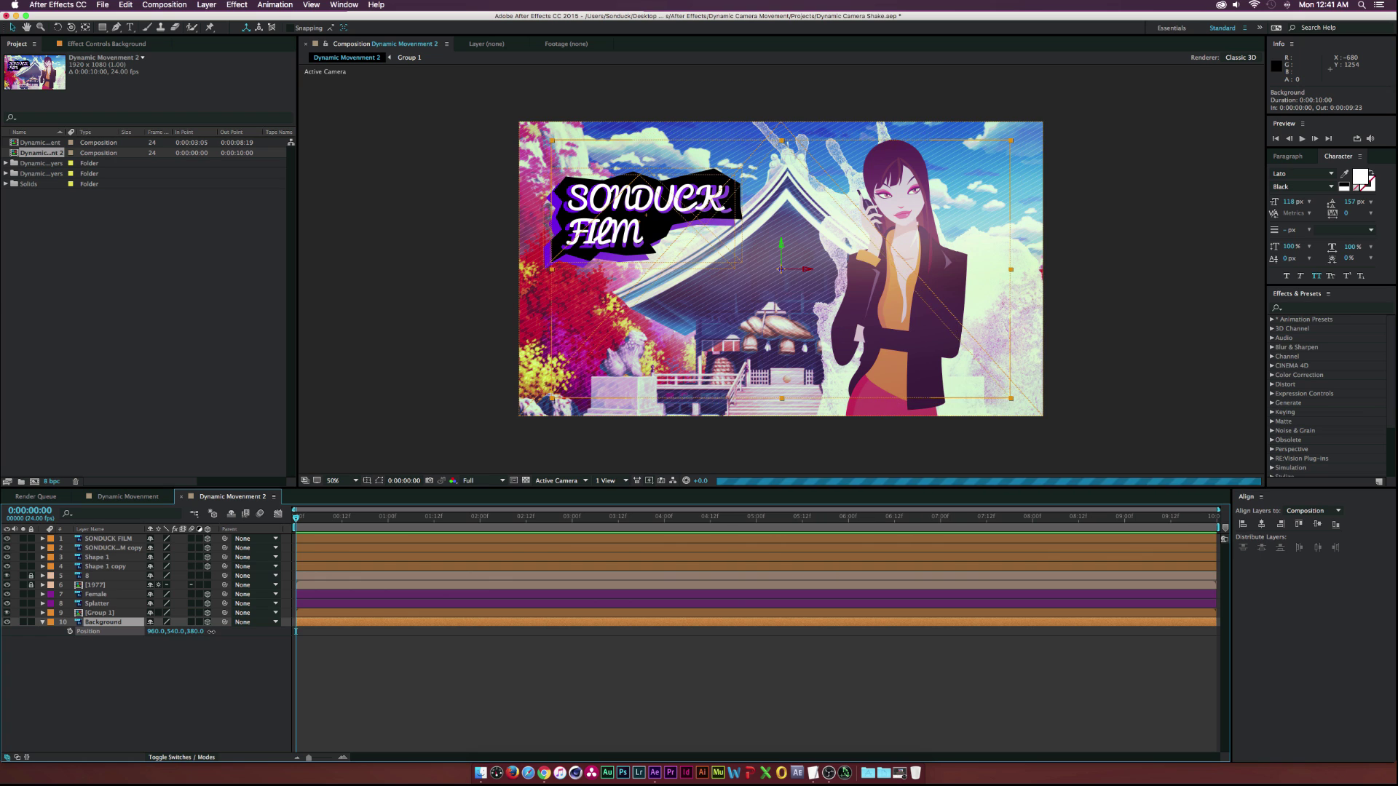
key(super+z)
shift+click(115, 614)
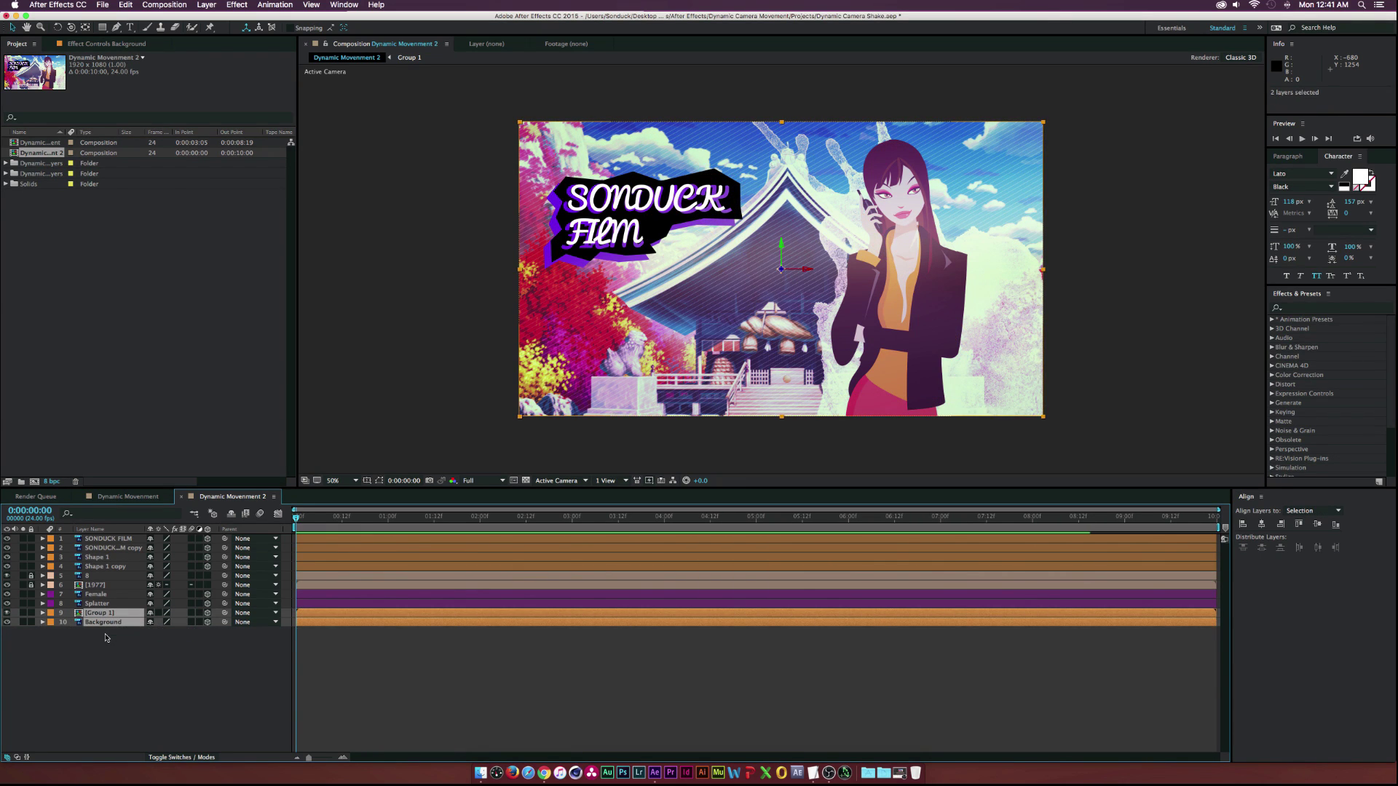
key(p)
drag(195, 624, 305, 623)
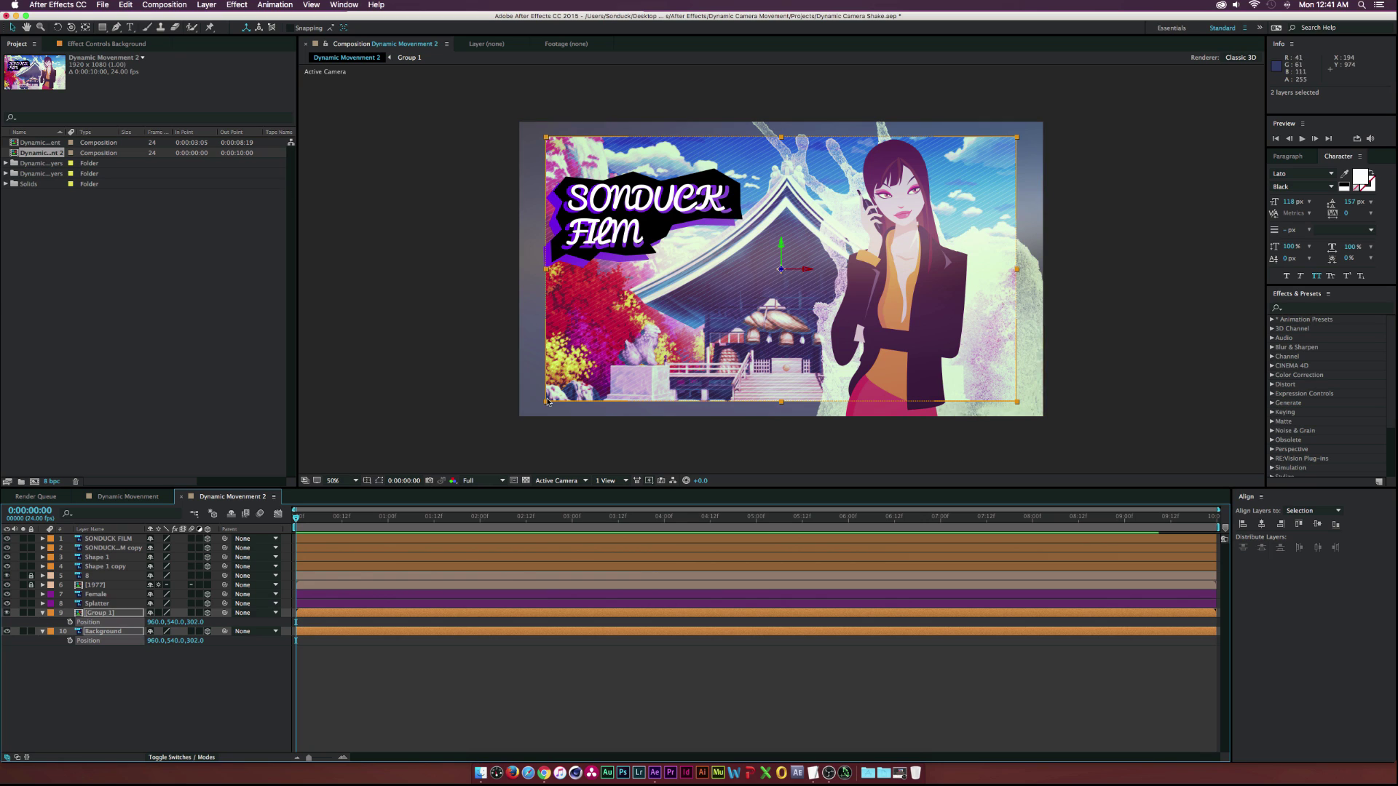
Scale Group 1 and Background up to 122% so they fill the frame.
key(s)
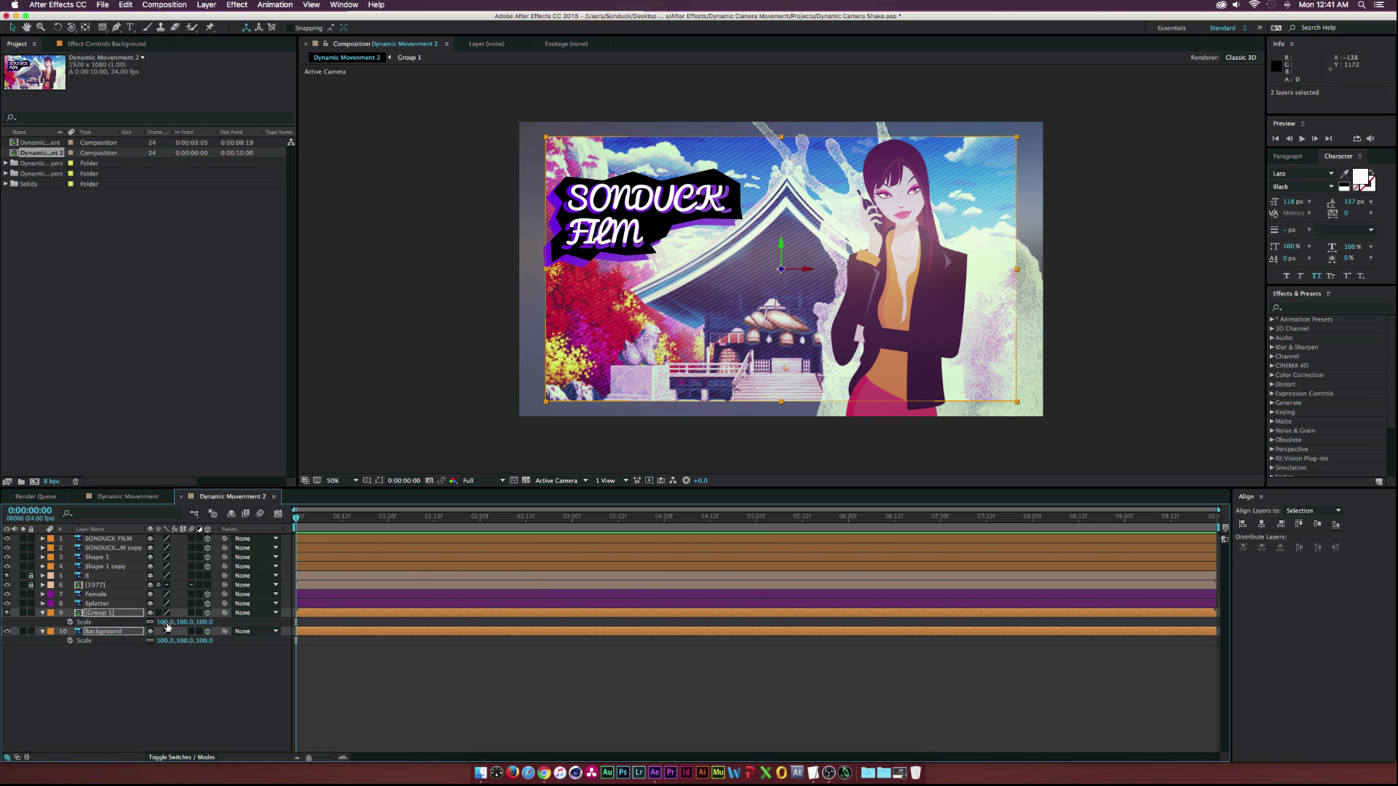
drag(166, 626, 181, 626)
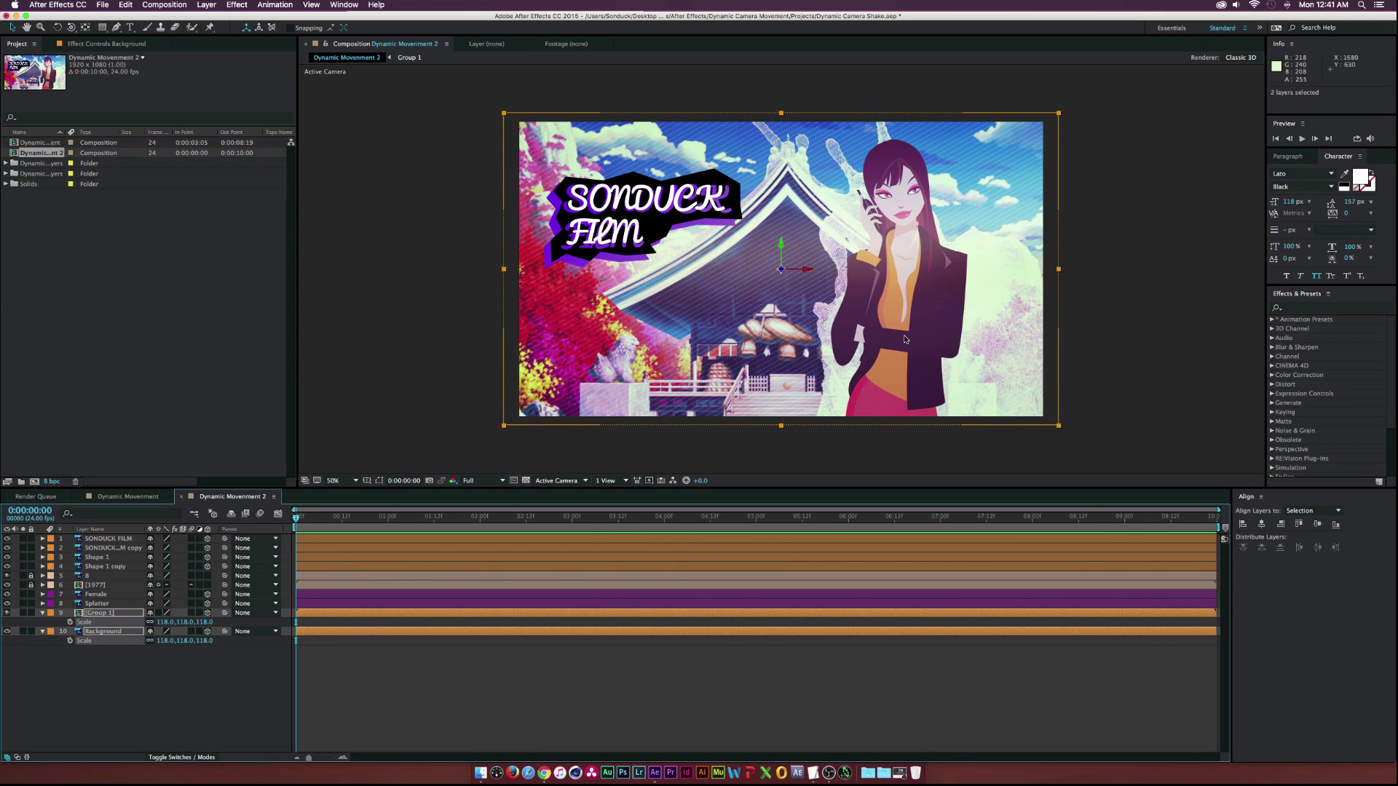
click(126, 663)
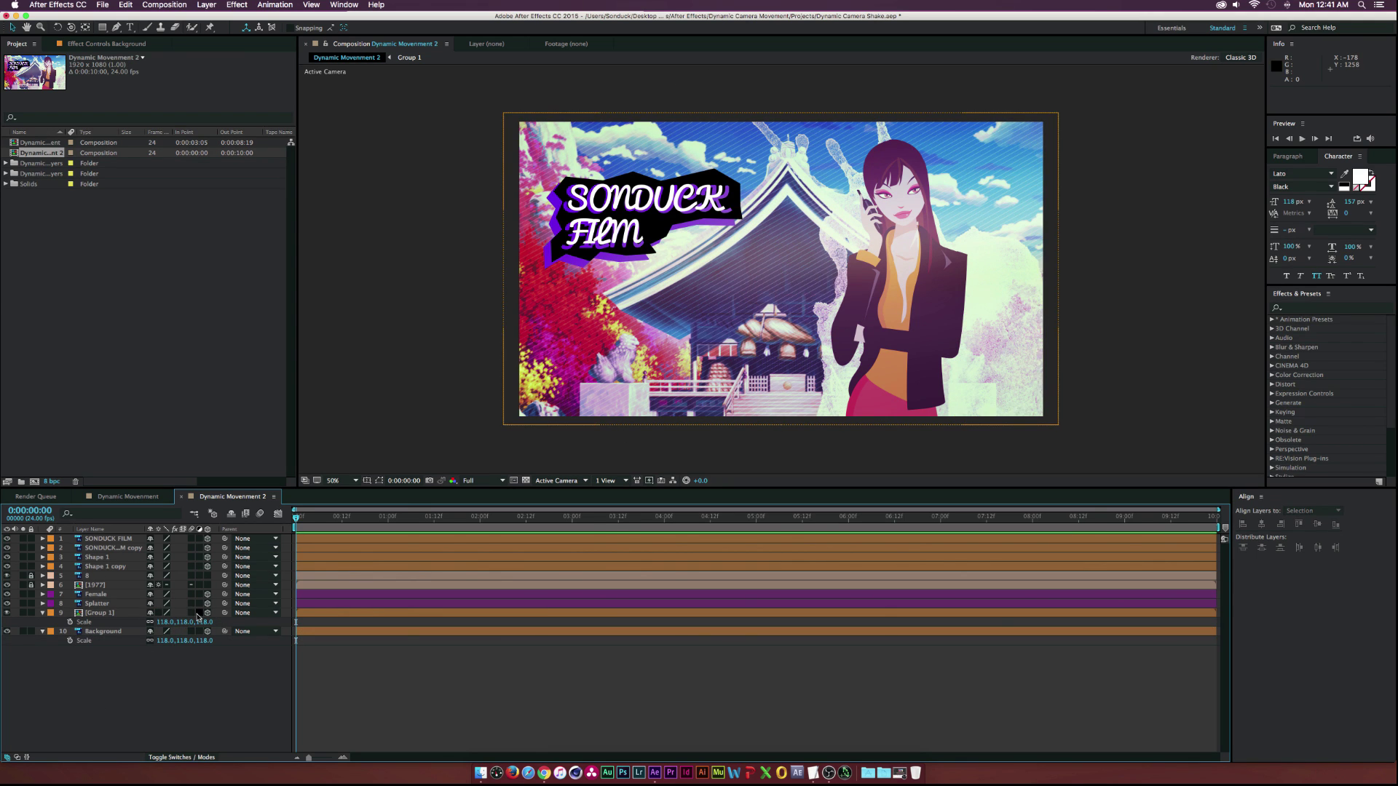
click(106, 614)
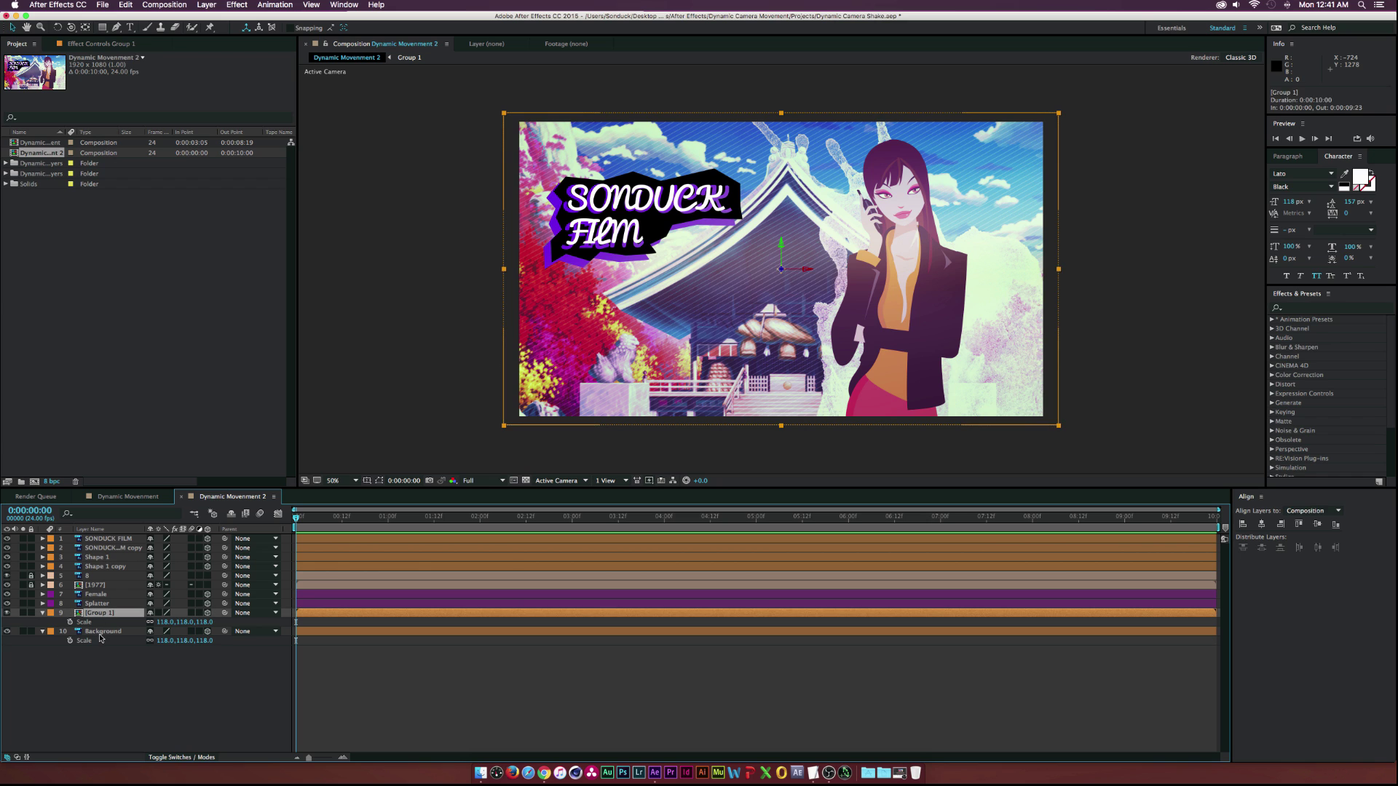
shift+click(116, 631)
drag(160, 622, 164, 622)
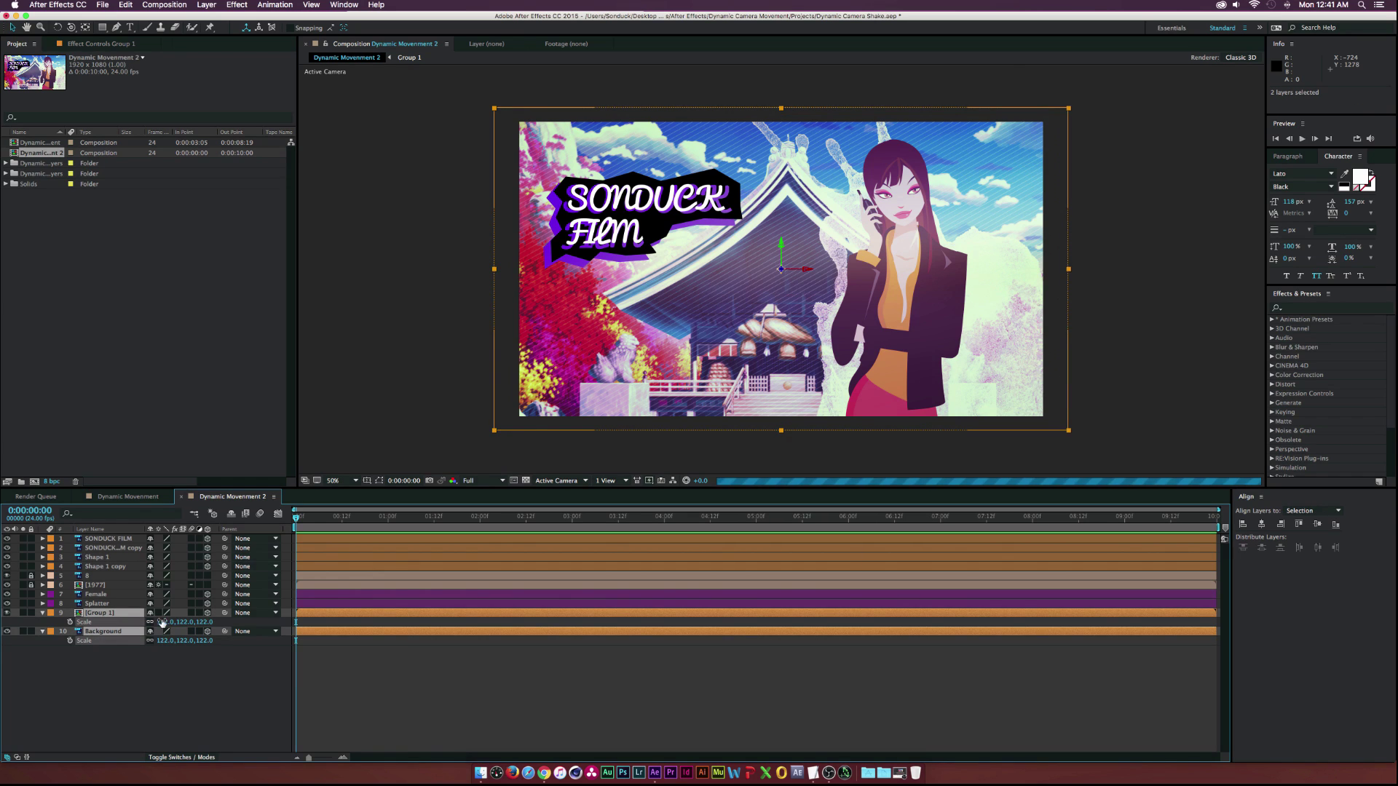
Select the Splatter and SONDUCK FILM through Shape 1 copy layers, then clear the selection.
click(96, 605)
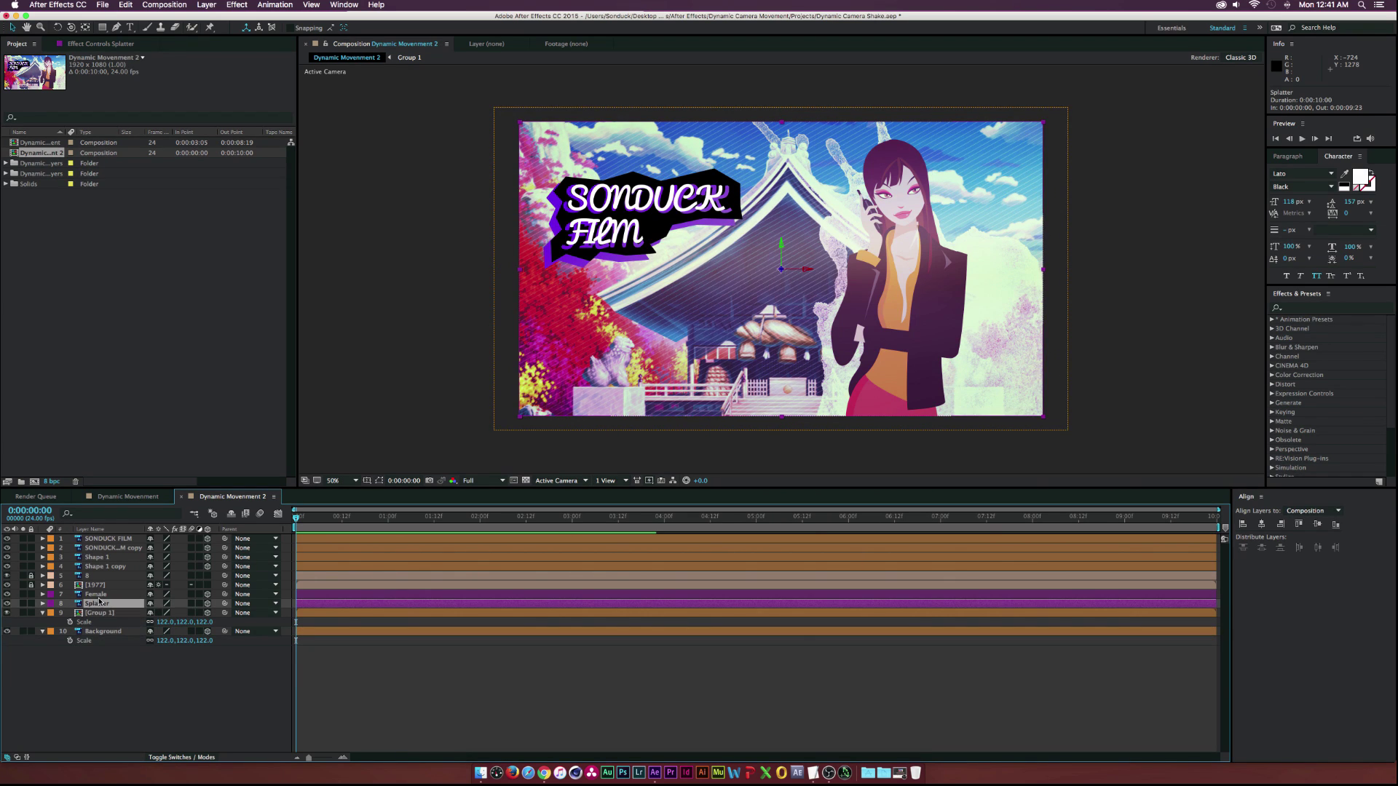
click(106, 539)
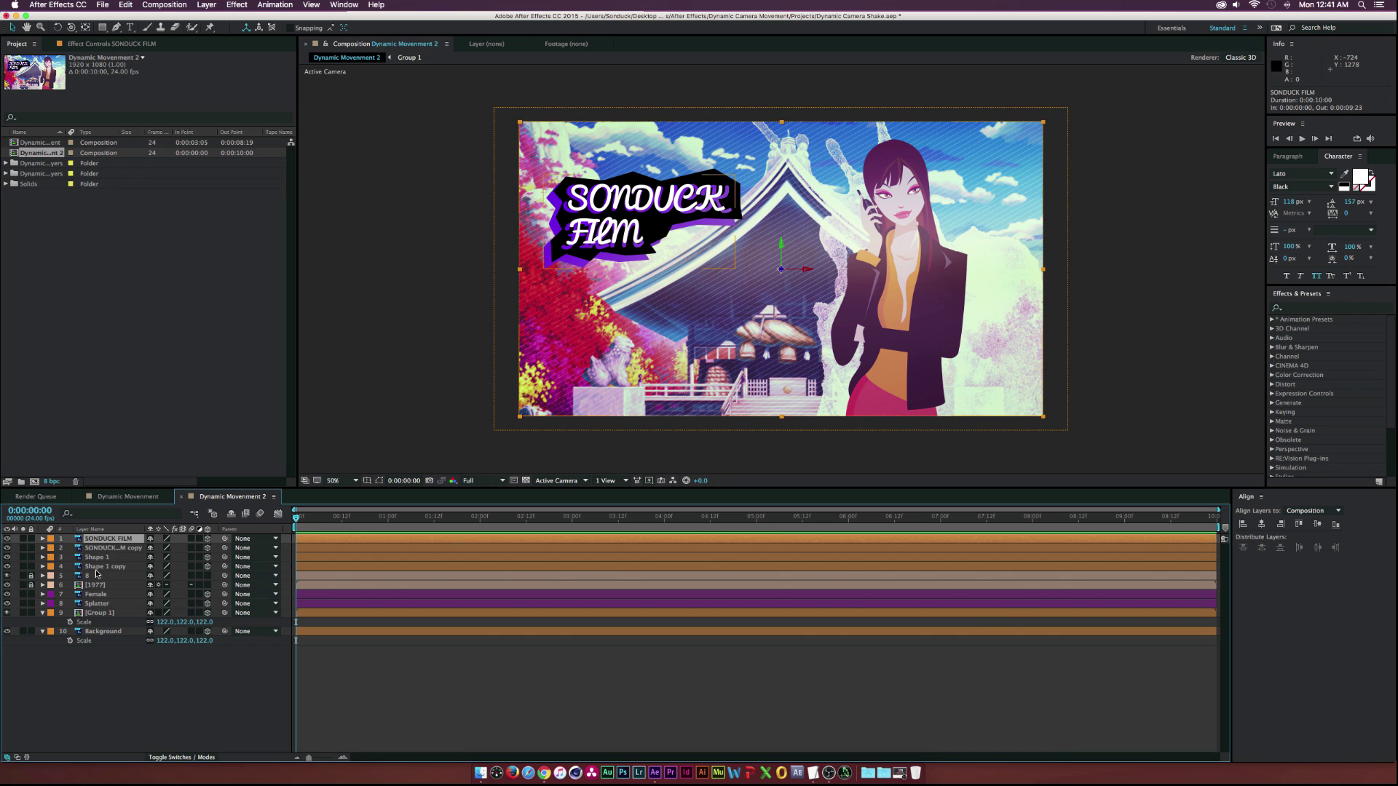
shift+click(99, 567)
click(102, 670)
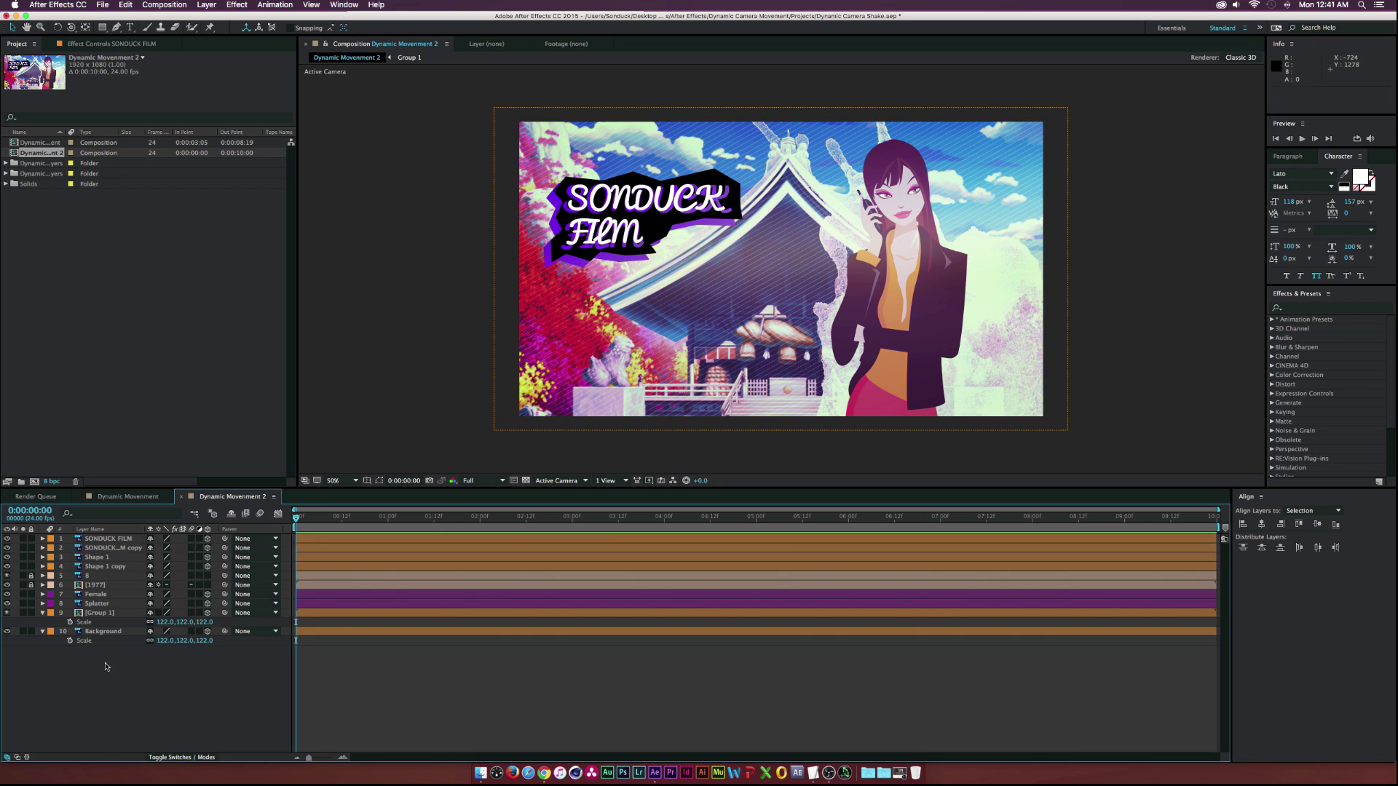
Set both SONDUCK FILM title layers' Z Position to -80.
click(121, 539)
shift+click(115, 550)
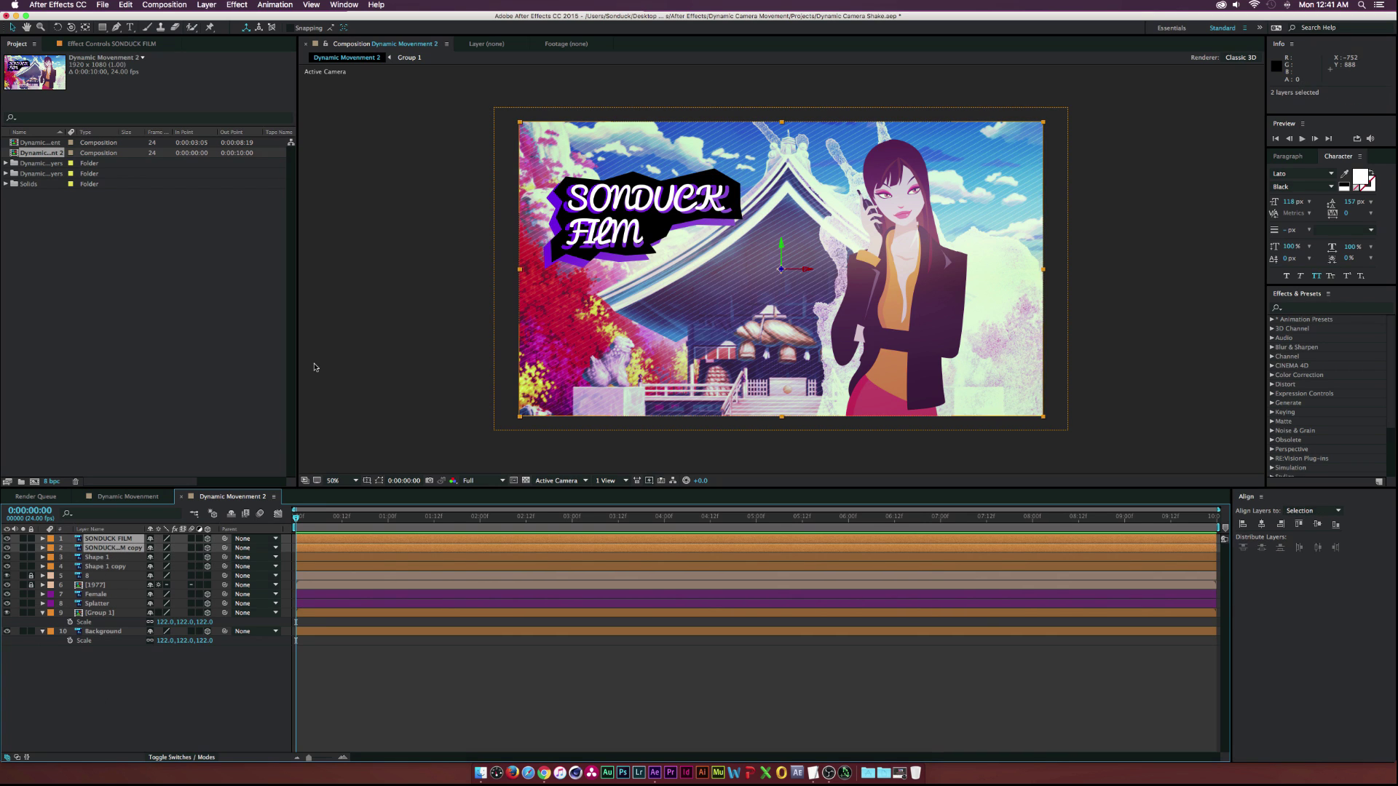
key(p)
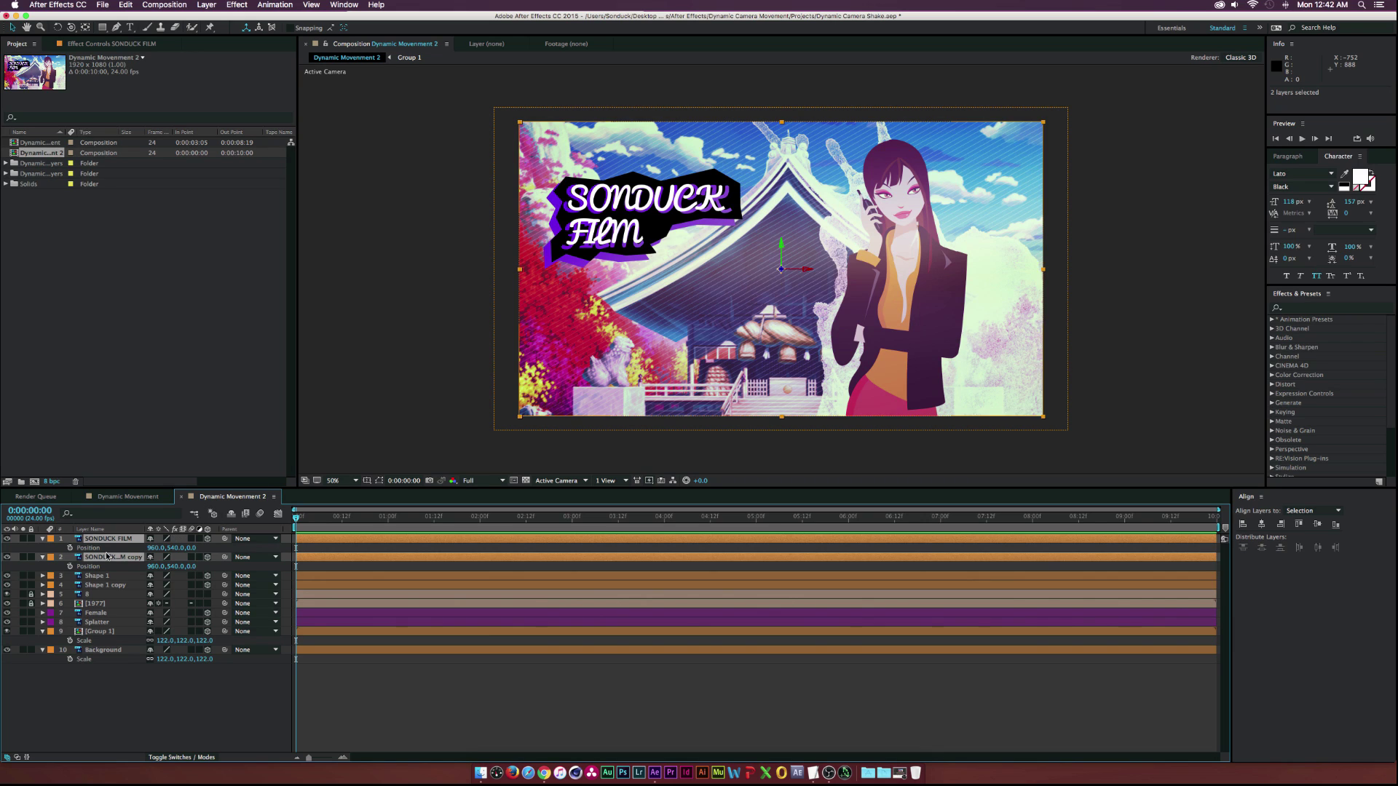
drag(190, 548, 149, 546)
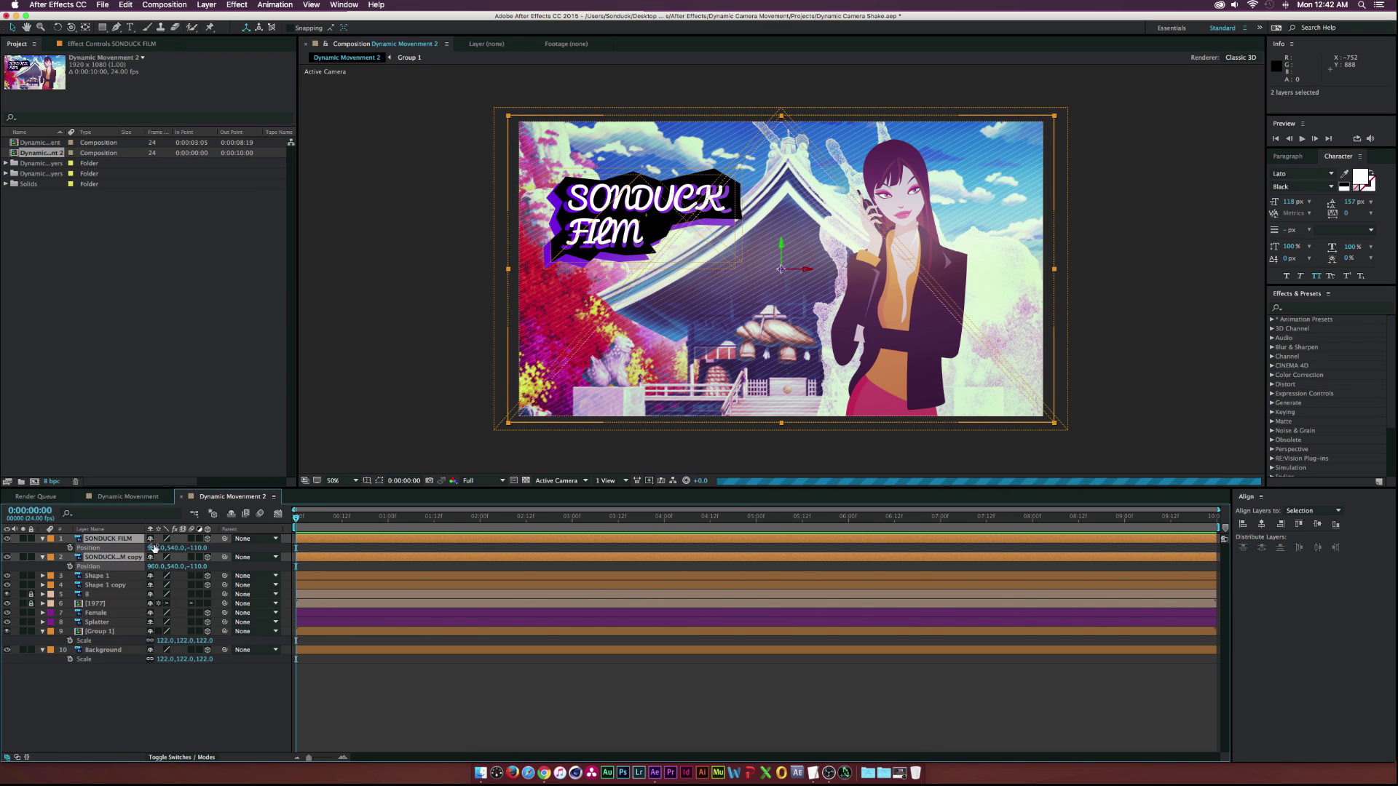
Set the viewer resolution to Third and fine-tune the title layers' depth.
click(478, 482)
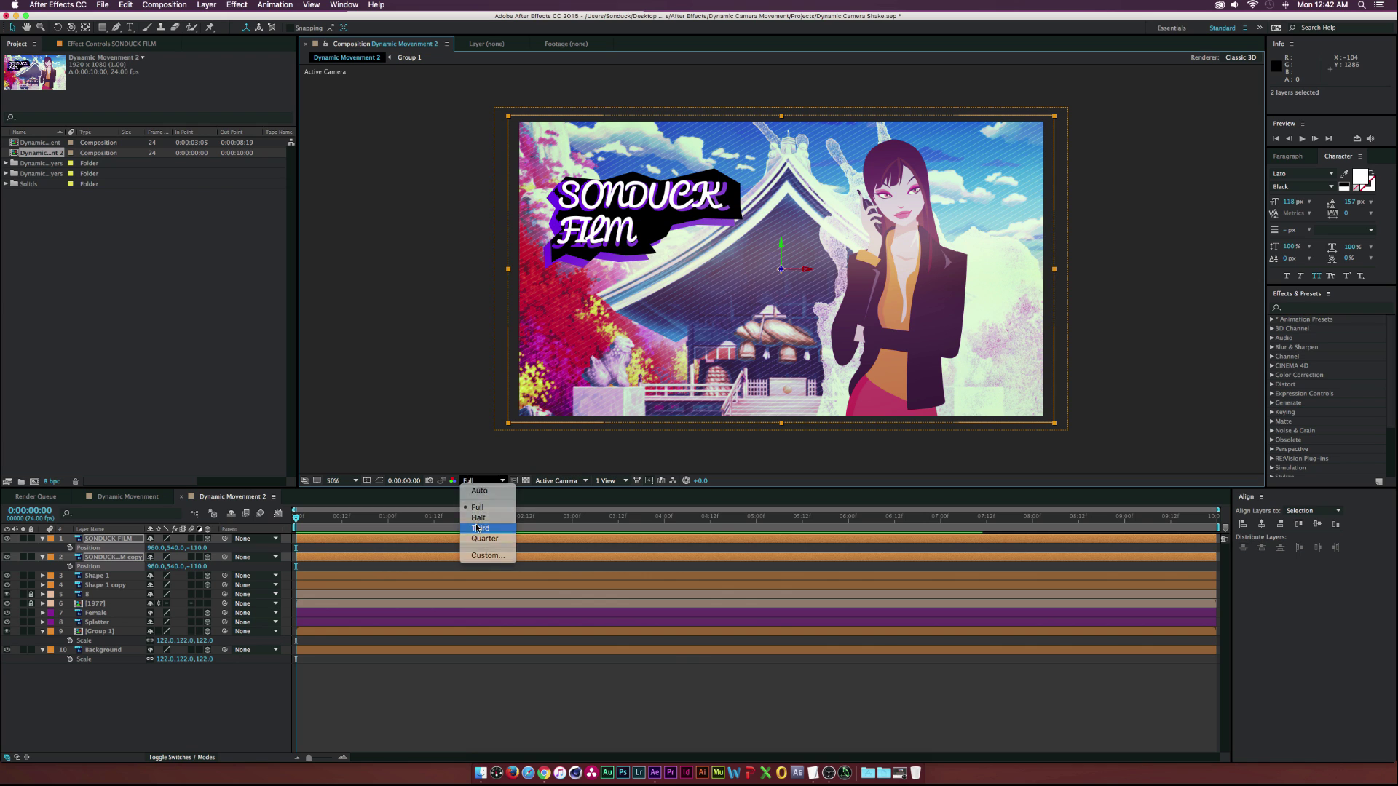
click(479, 528)
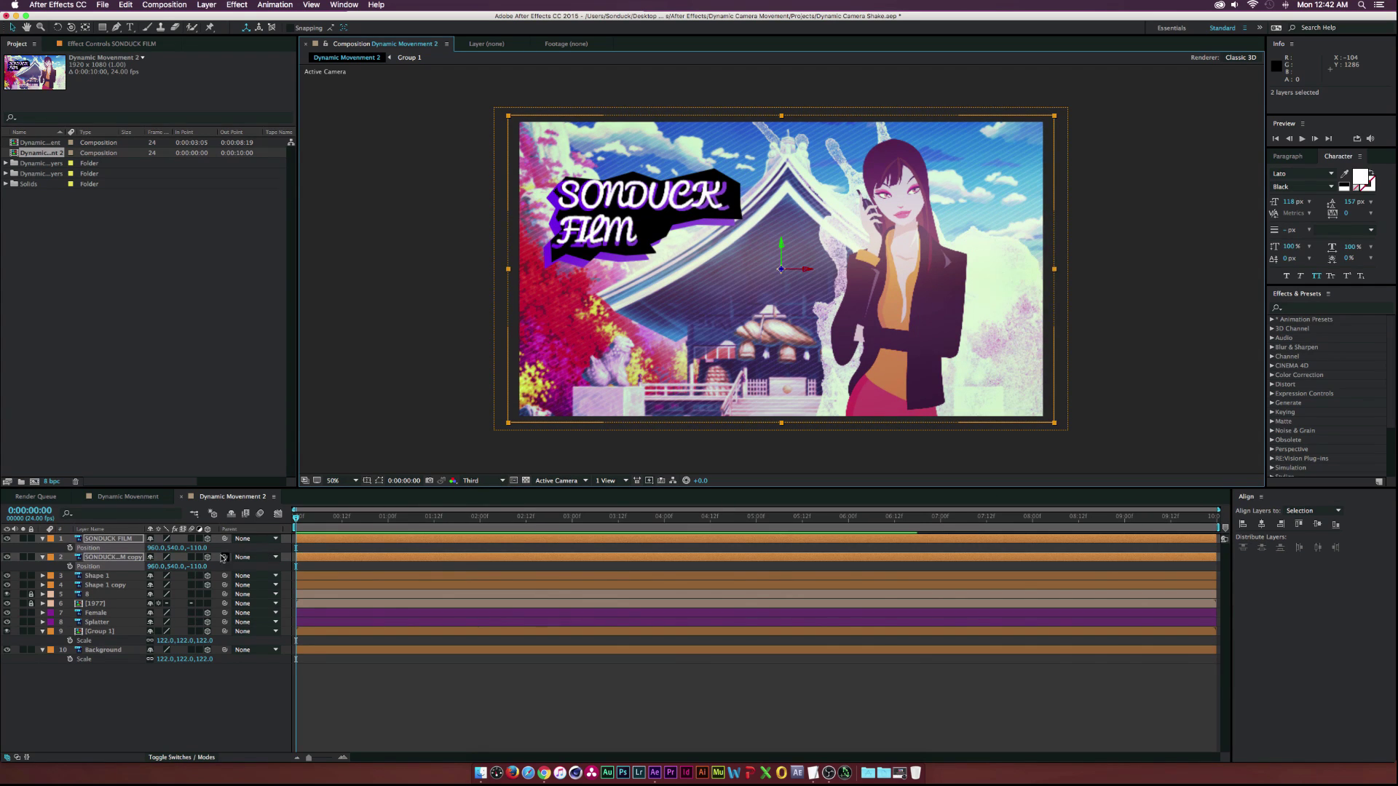
click(198, 547)
drag(201, 547, 202, 547)
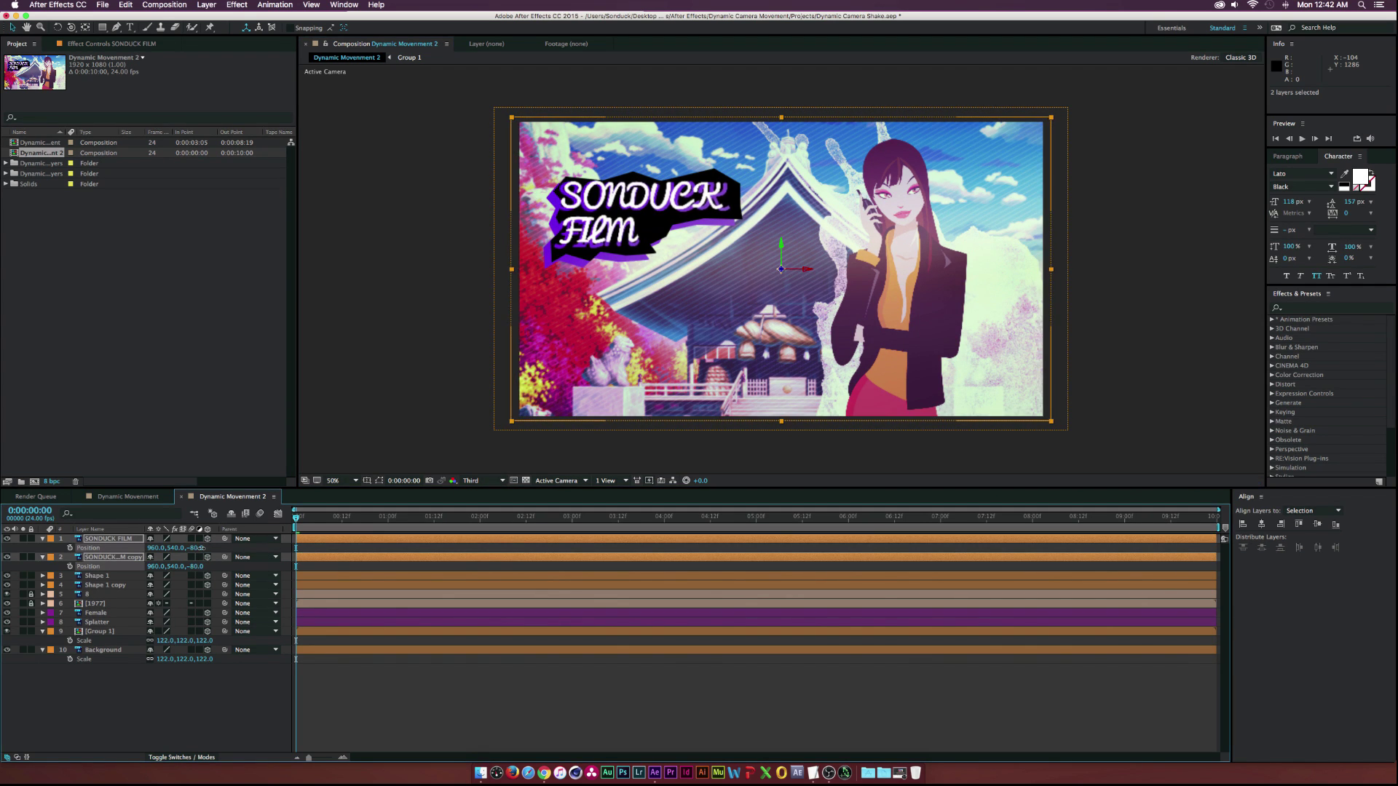
Bring the SONDUCK FILM copy layer forward to about Z -33.
click(109, 576)
shift+click(106, 586)
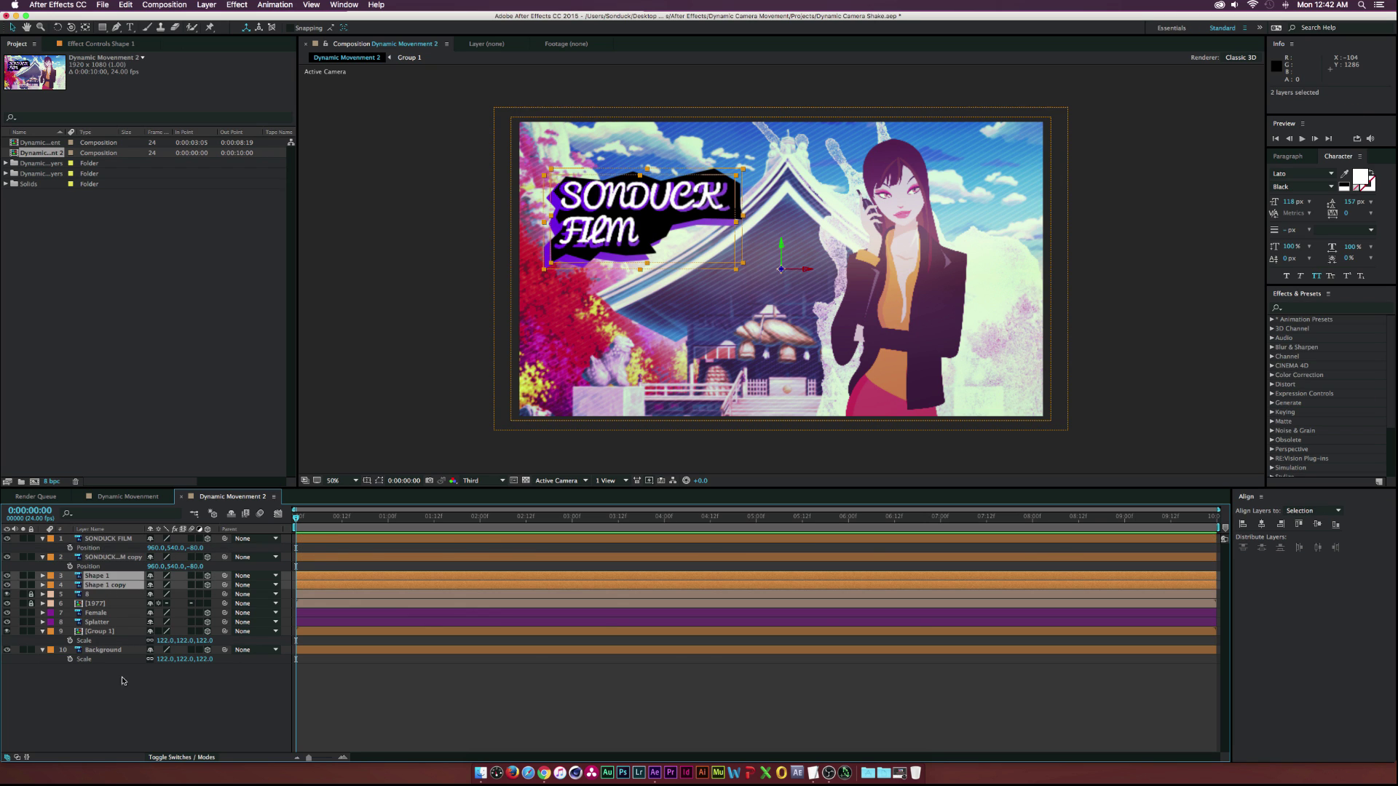
click(133, 697)
click(109, 557)
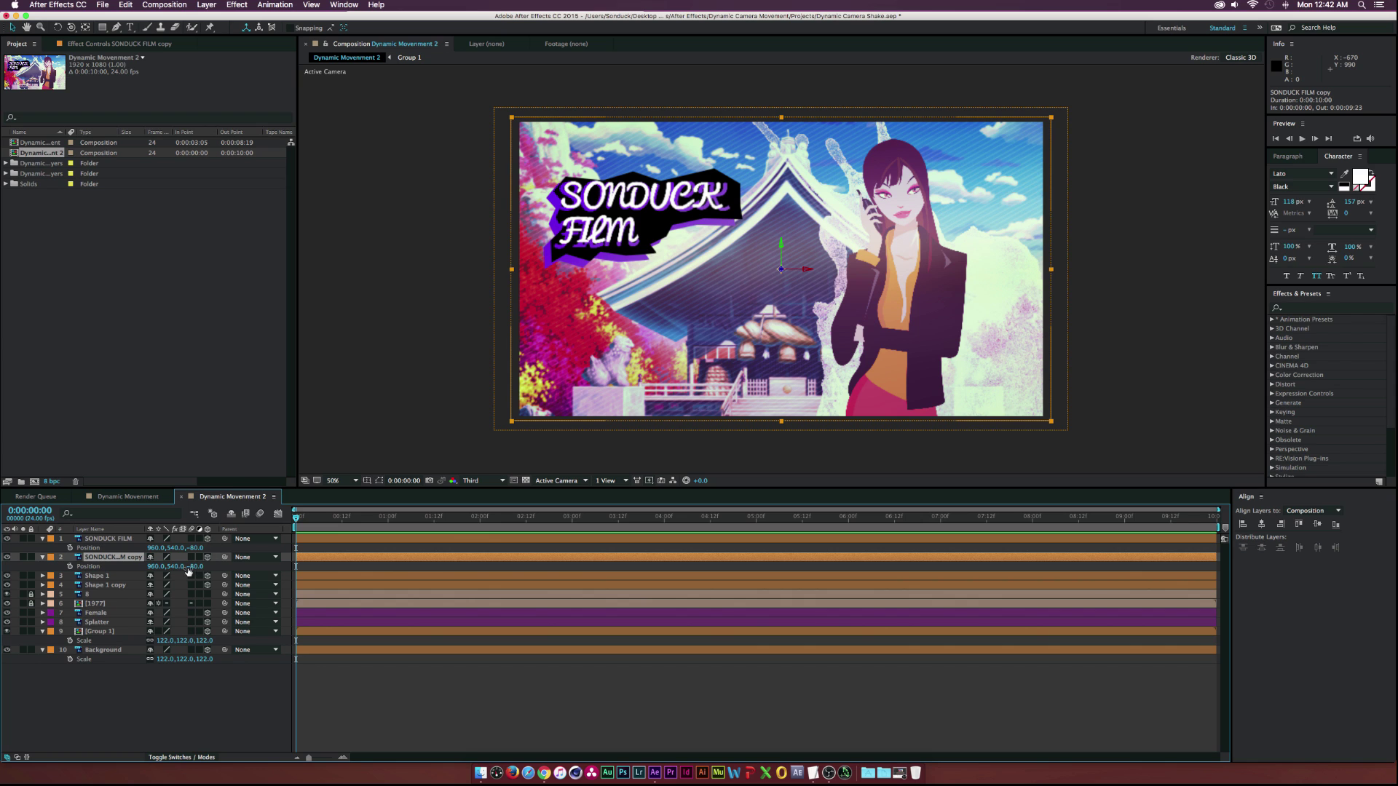
drag(195, 566, 238, 567)
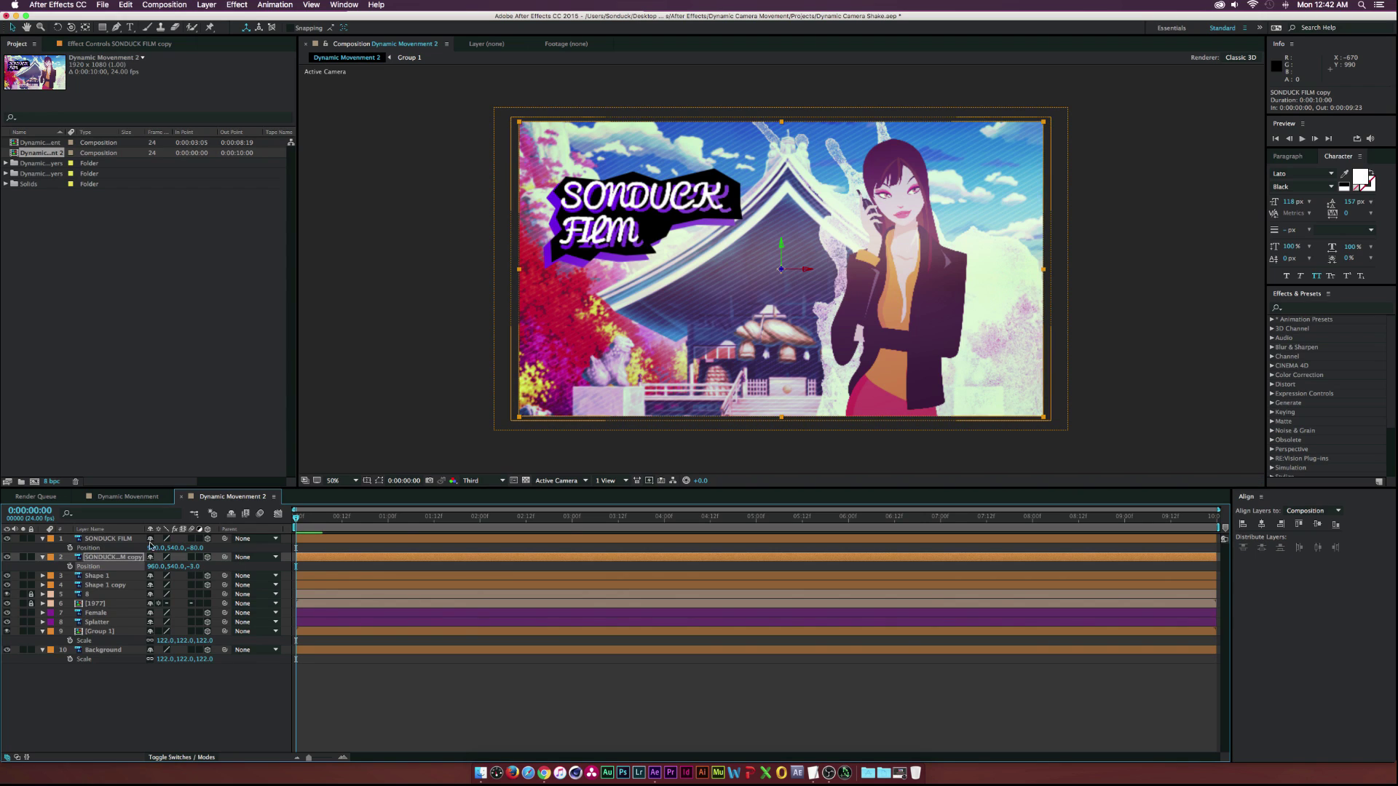
Move both Shape 1 layers back in depth and show their Scale.
click(102, 576)
shift+click(101, 585)
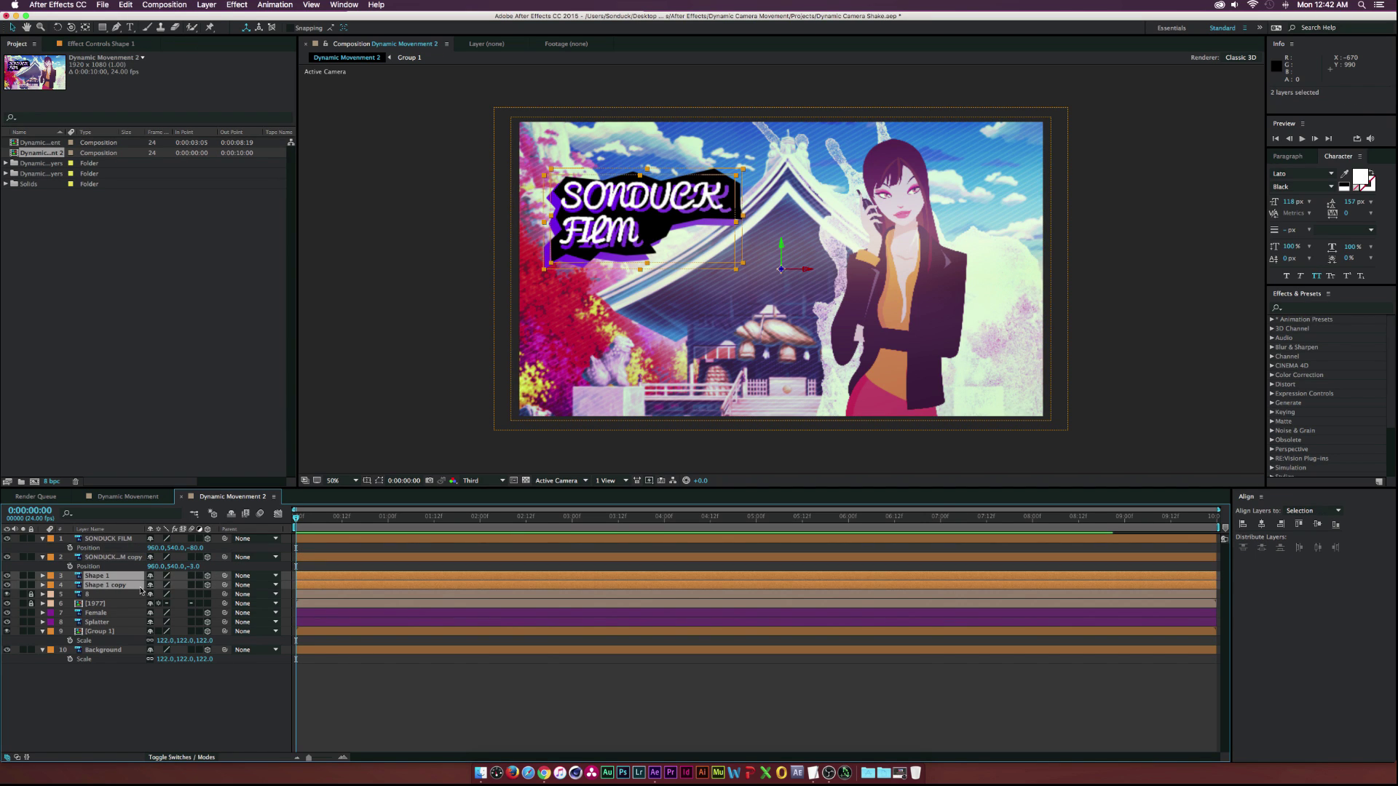
key(p)
mouse_move(188, 587)
mouse_down()
mouse_move(232, 586)
mouse_move(173, 588)
mouse_up()
key(s)
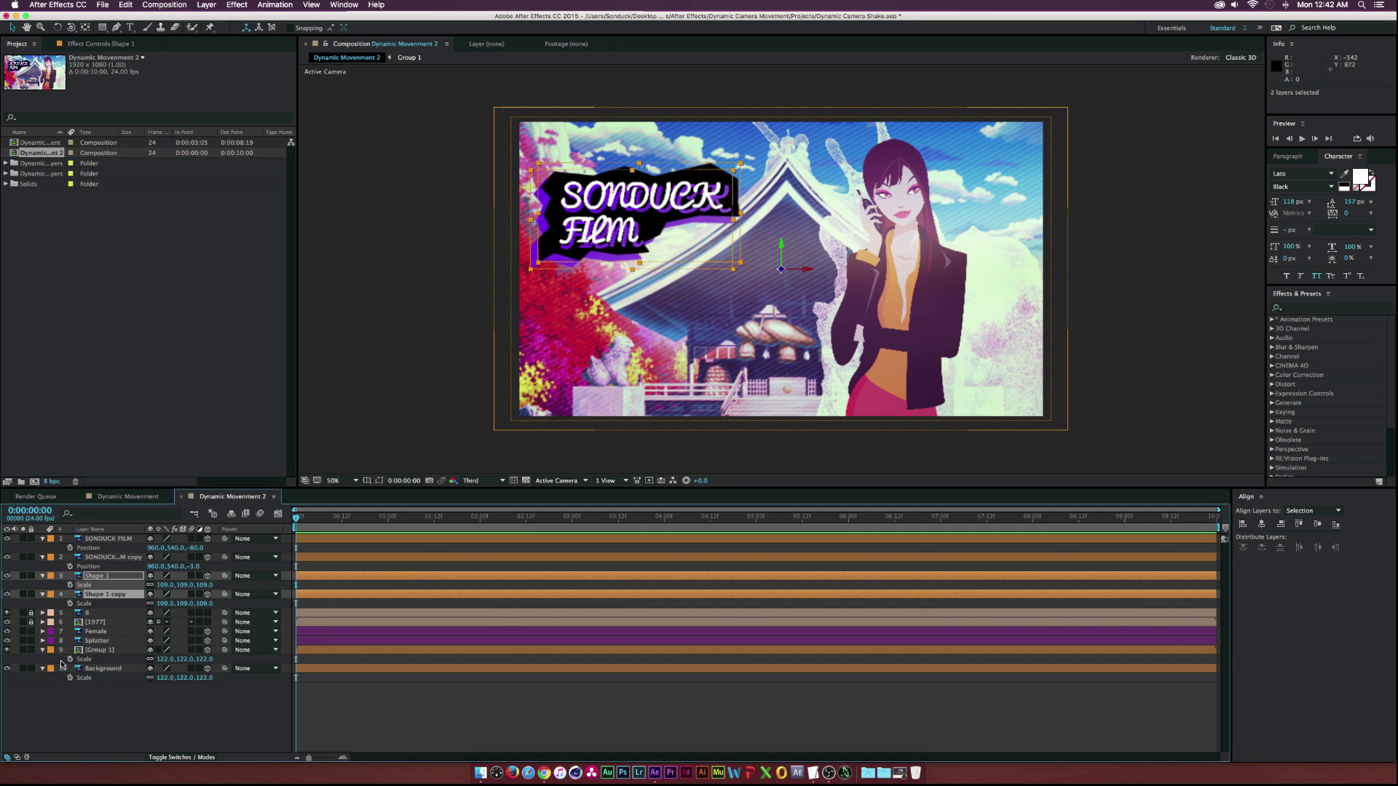
Bring Shape 1 copy forward in depth, then shift both shapes right.
click(106, 594)
key(p)
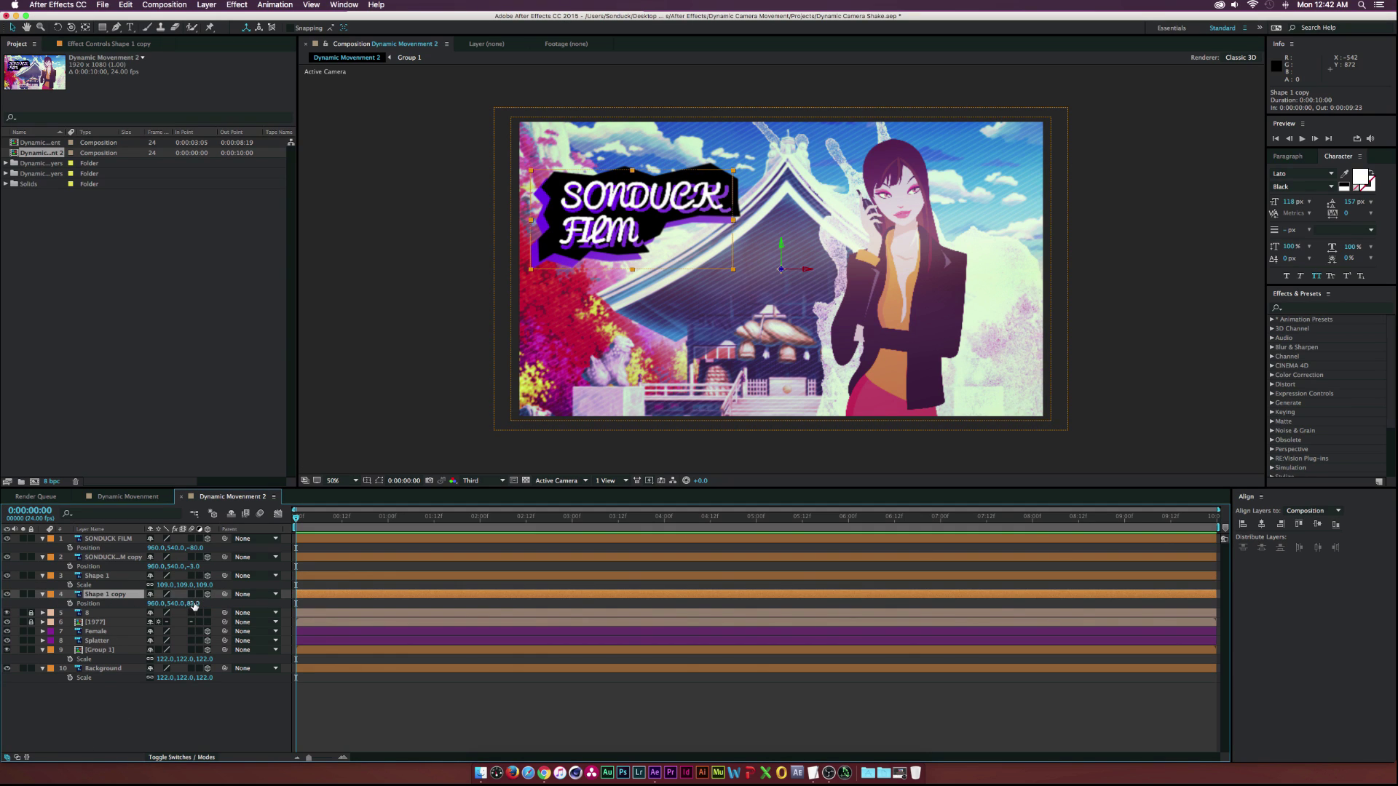
mouse_move(193, 606)
mouse_down()
mouse_move(167, 602)
mouse_move(204, 598)
mouse_move(170, 603)
mouse_up()
key(s)
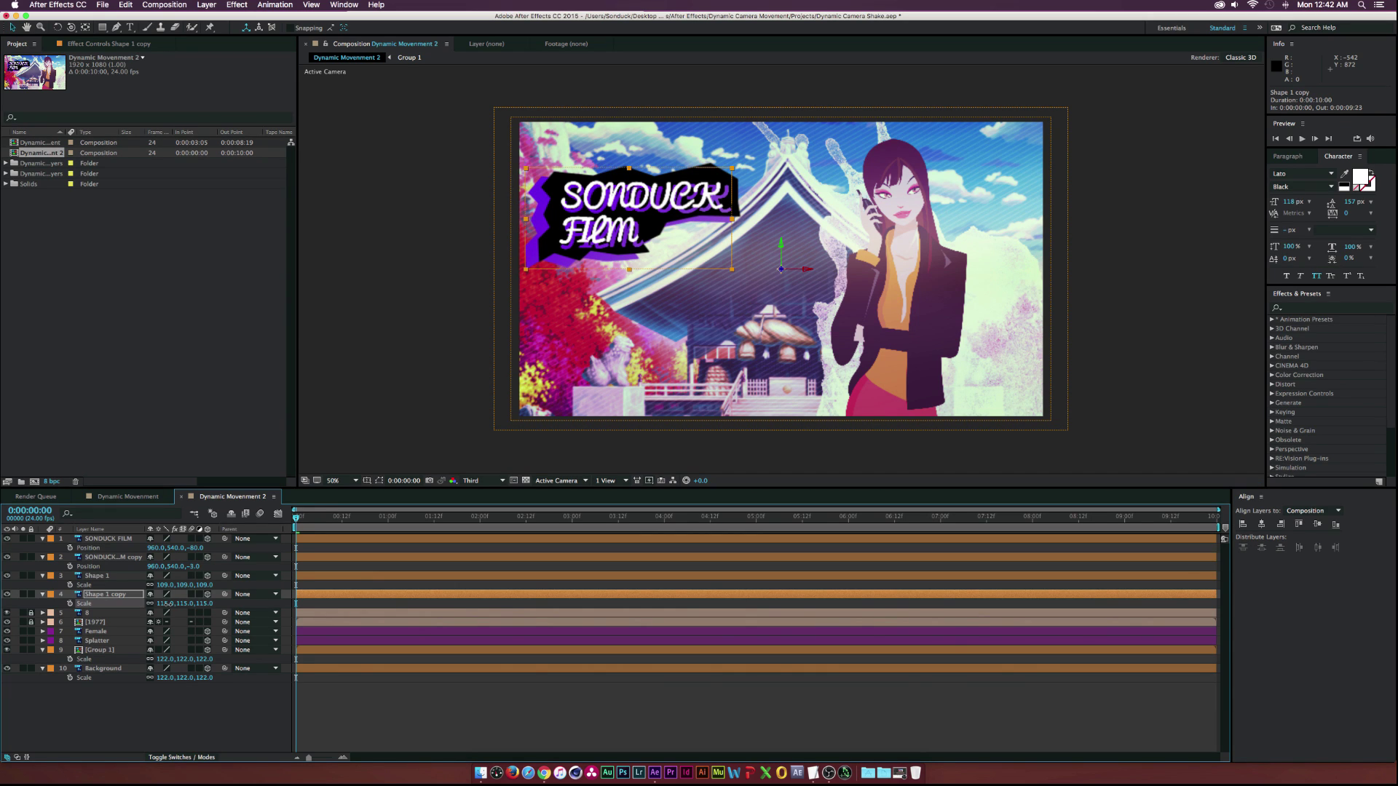
shift+click(109, 578)
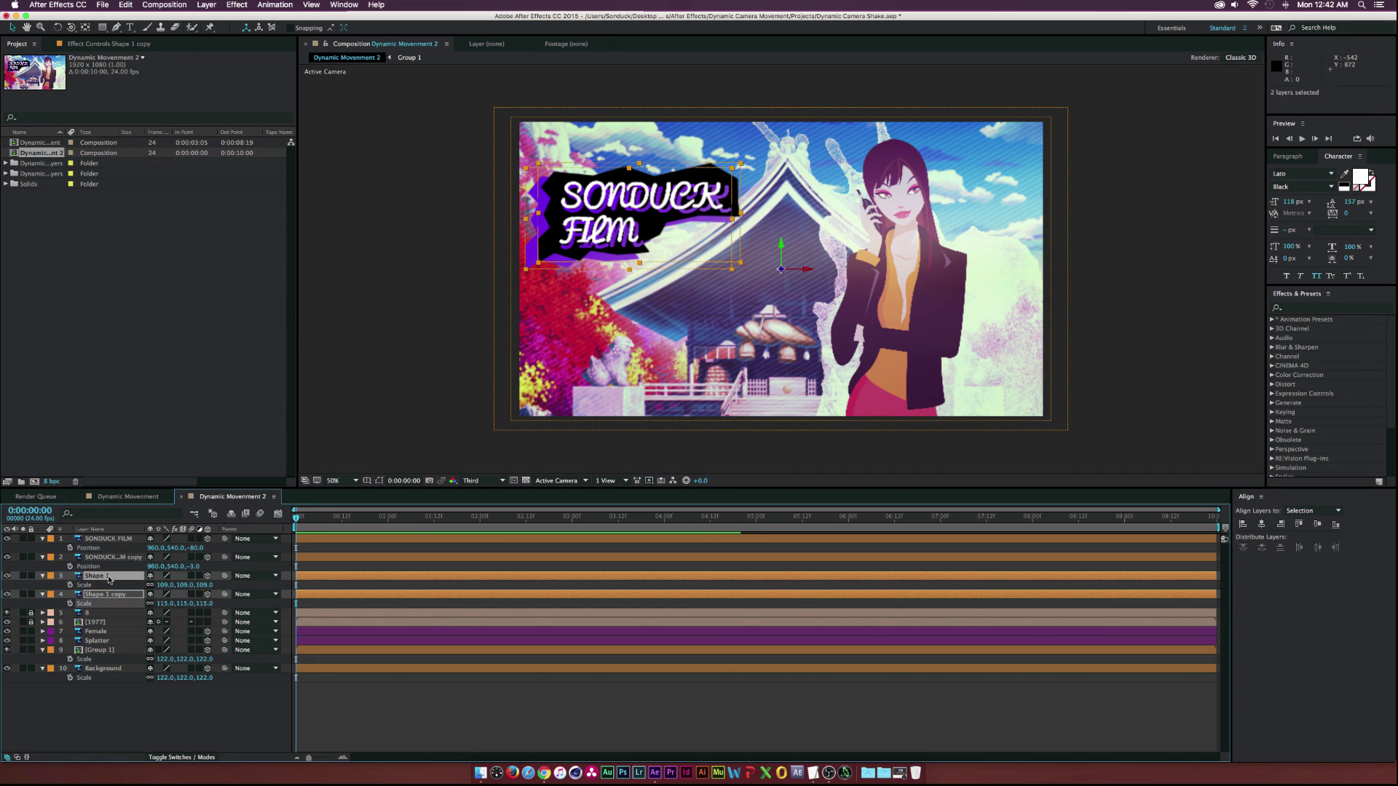
key(shift+Right)
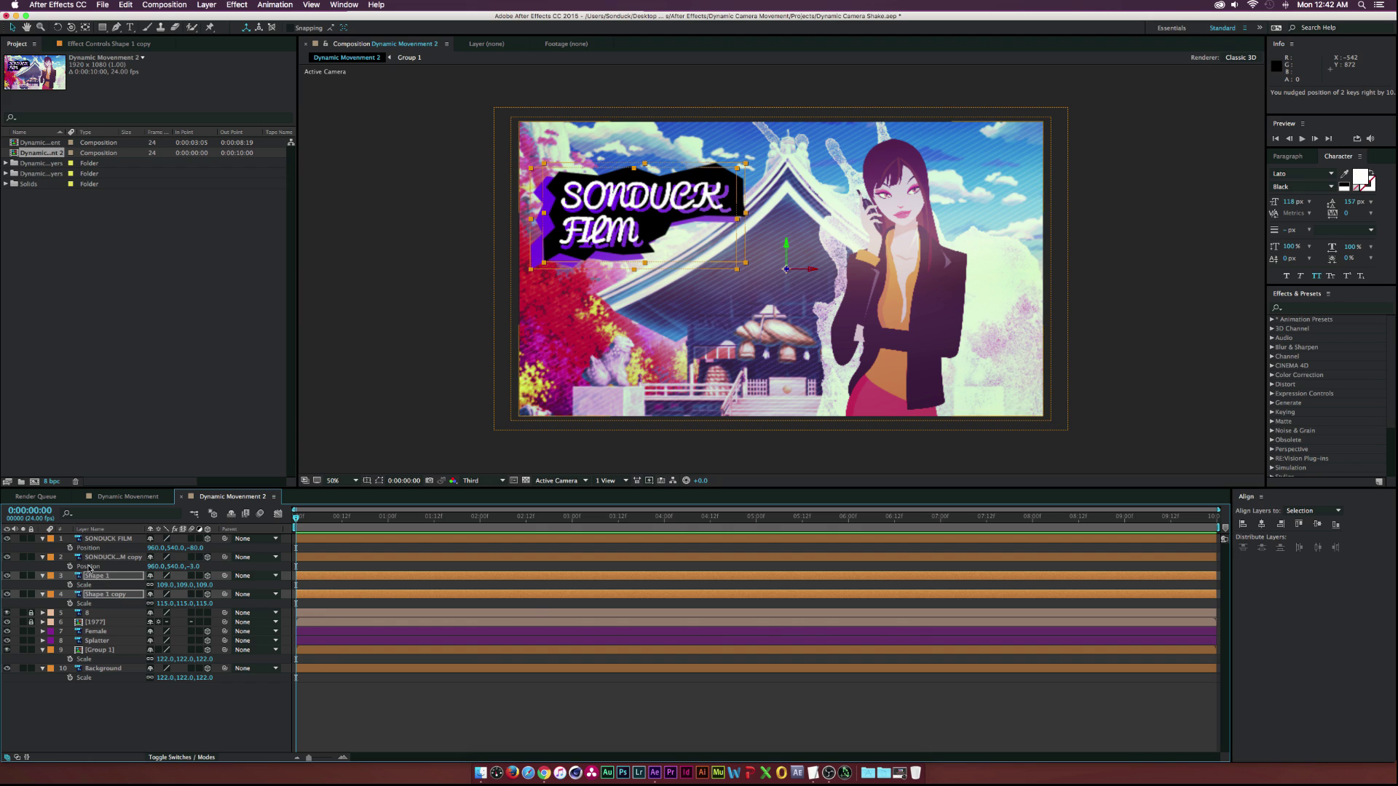
Enlarge both backing shapes and shift the whole four-layer title group right.
click(93, 559)
click(96, 576)
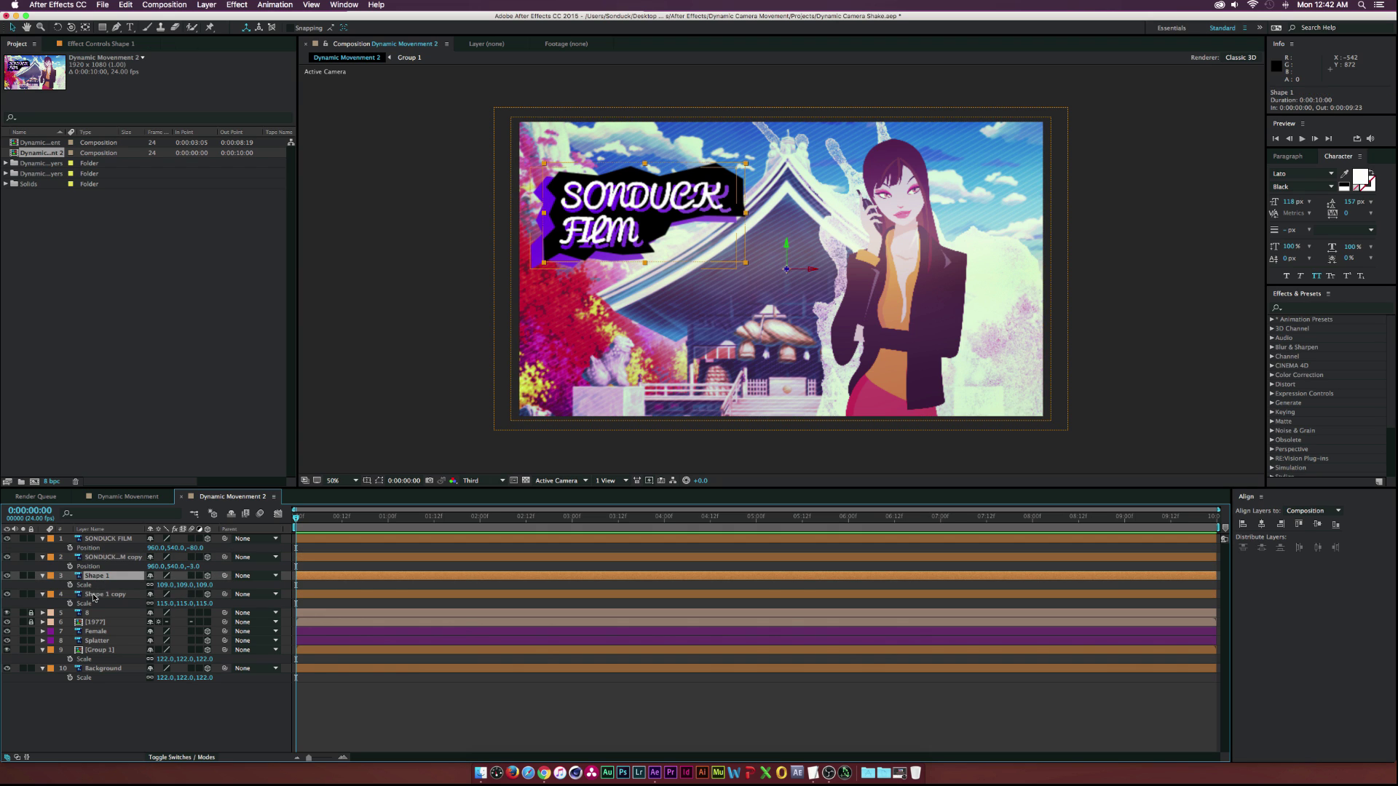
shift+click(93, 596)
drag(162, 585, 165, 585)
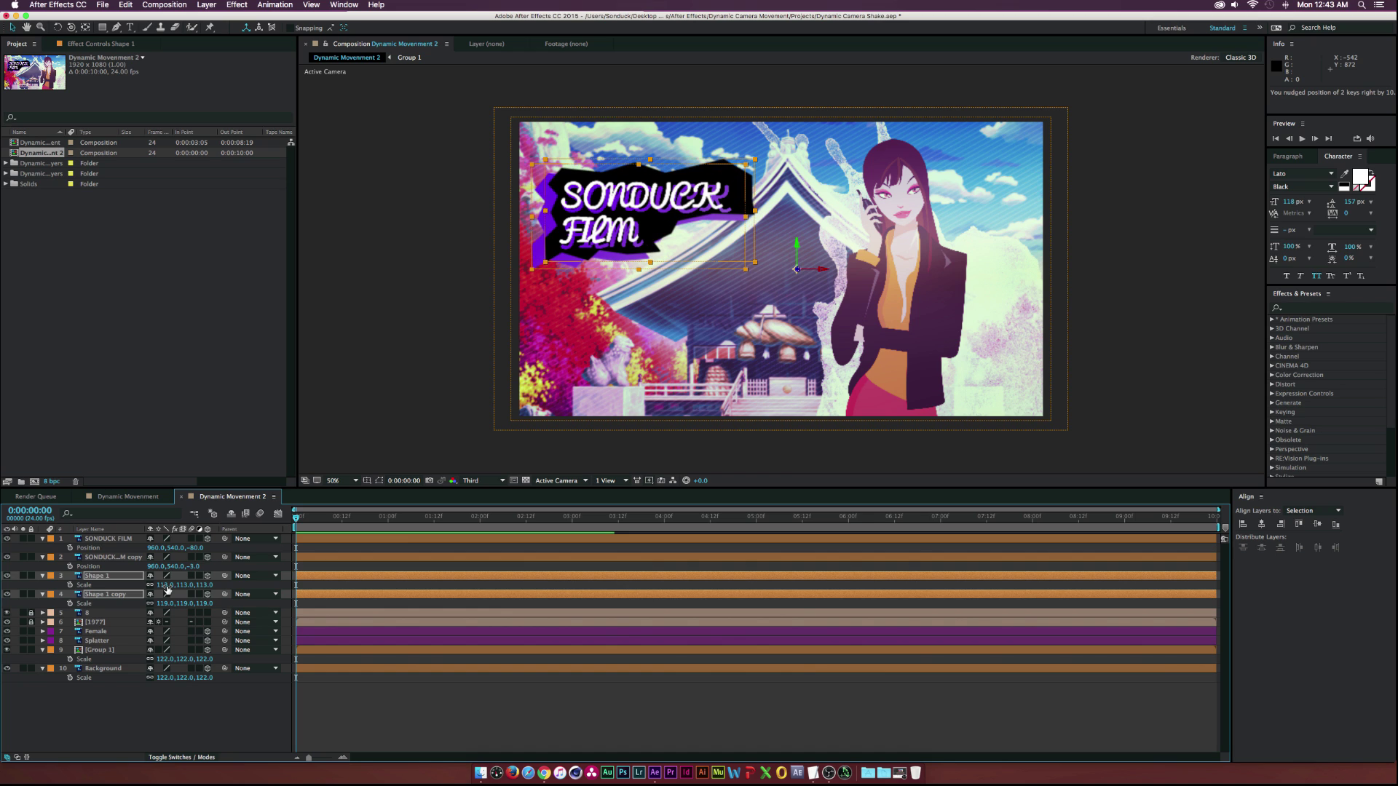
shift+click(109, 539)
key(shift+Right)
key(shift+Right)
key(shift+Right)
key(shift+Right)
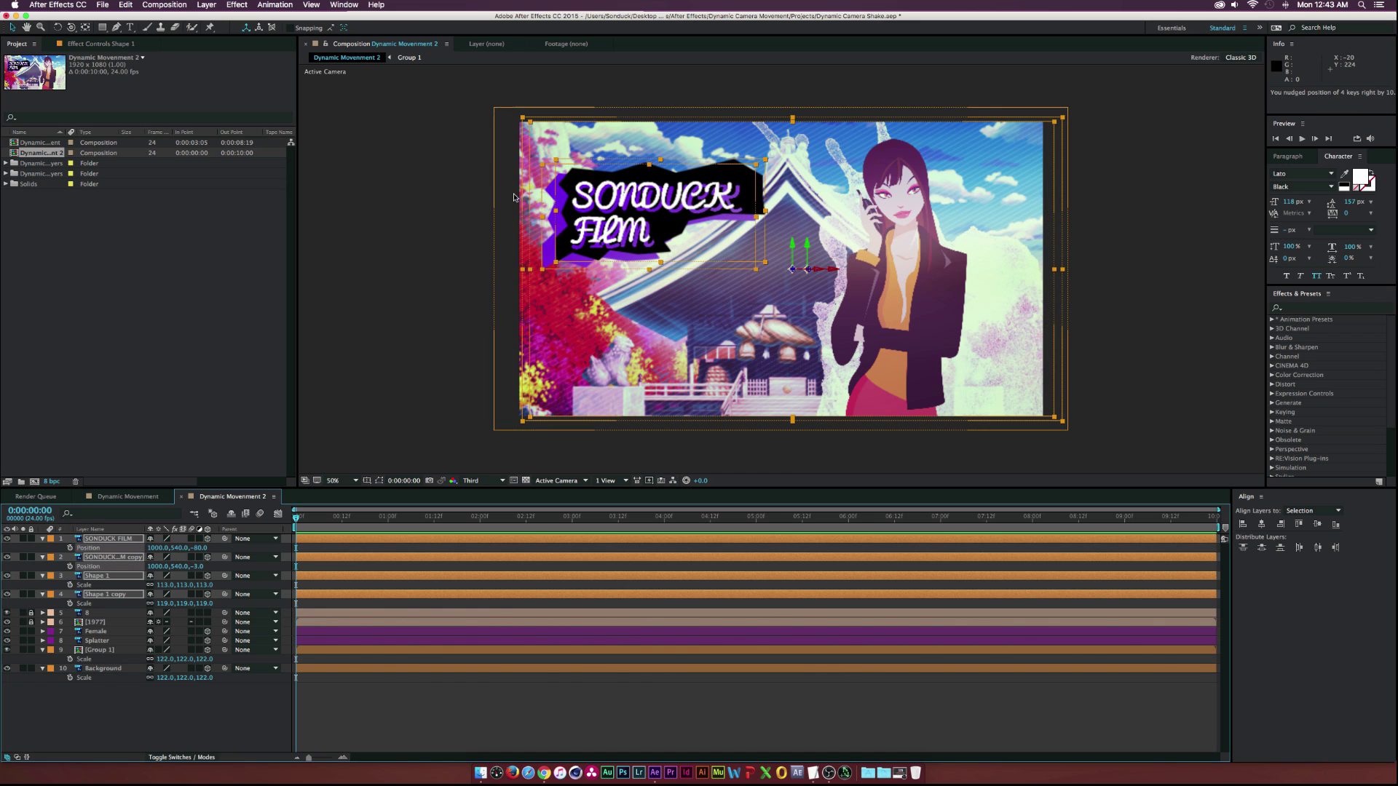
Nudge the SONDUCK FILM text slightly down to Position 1020, 546, -80.
click(185, 705)
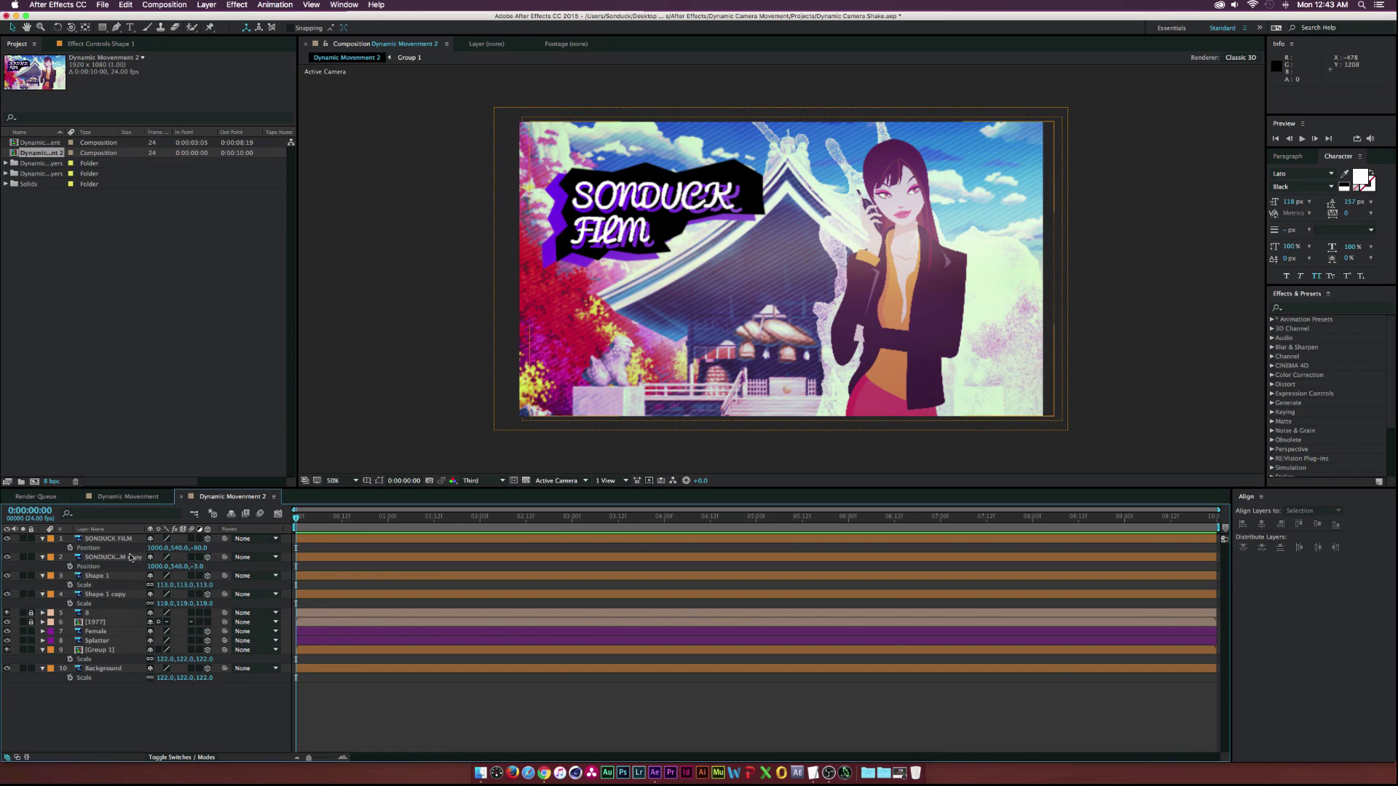
click(120, 538)
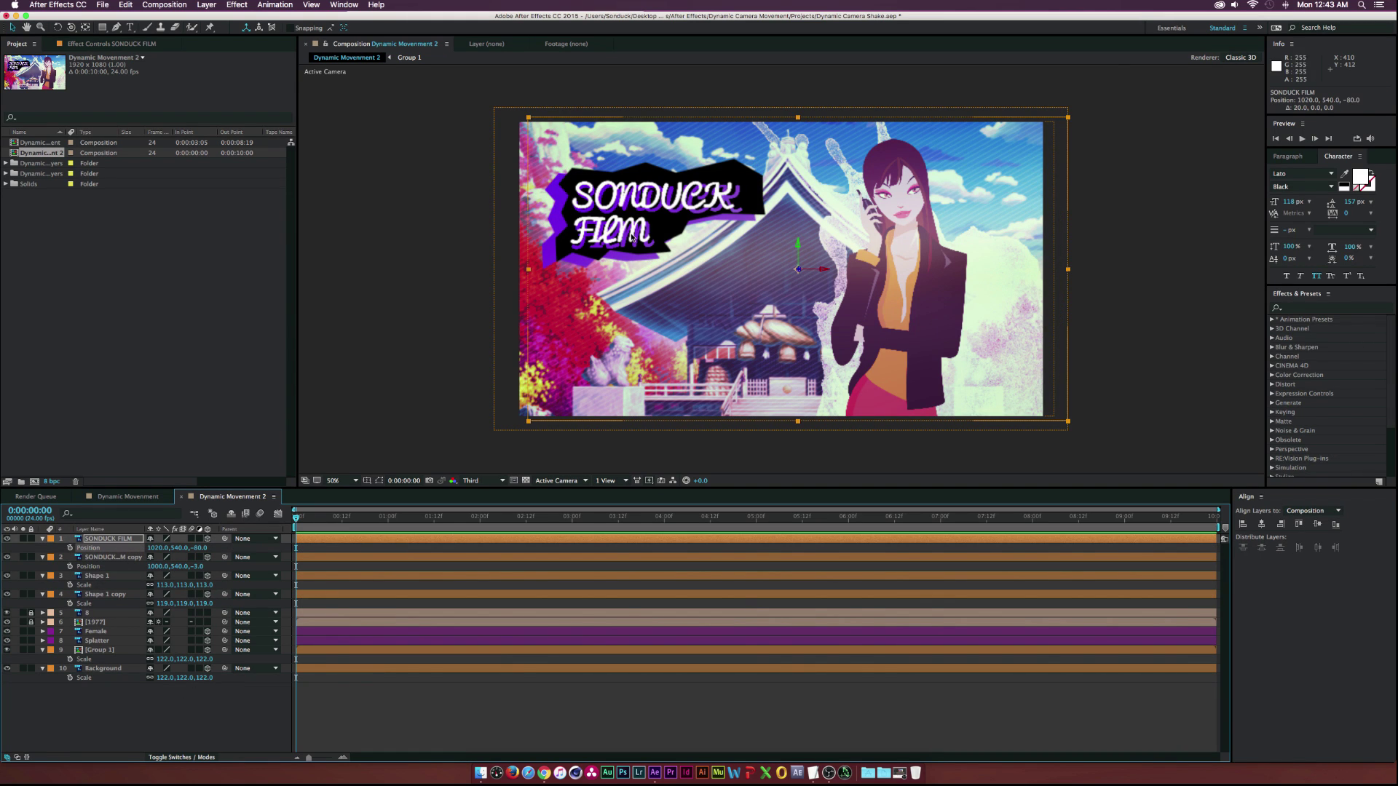
key(Left)
key(Down)
key(Down)
key(Down)
key(Down)
key(Down)
key(Down)
key(Down)
key(Down)
key(Down)
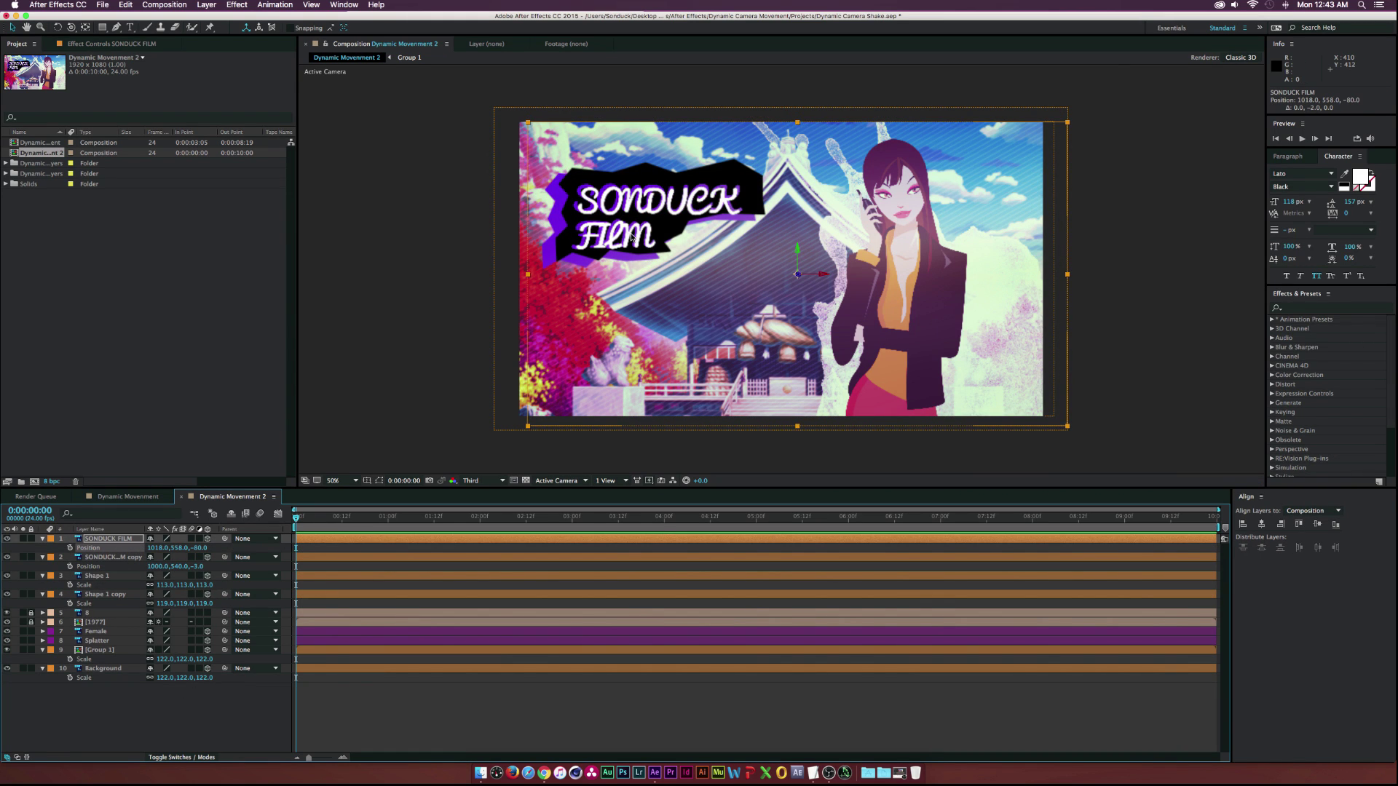
key(Right)
key(Up)
key(Up)
key(Up)
key(Up)
key(Up)
key(Up)
key(Up)
key(Up)
key(Up)
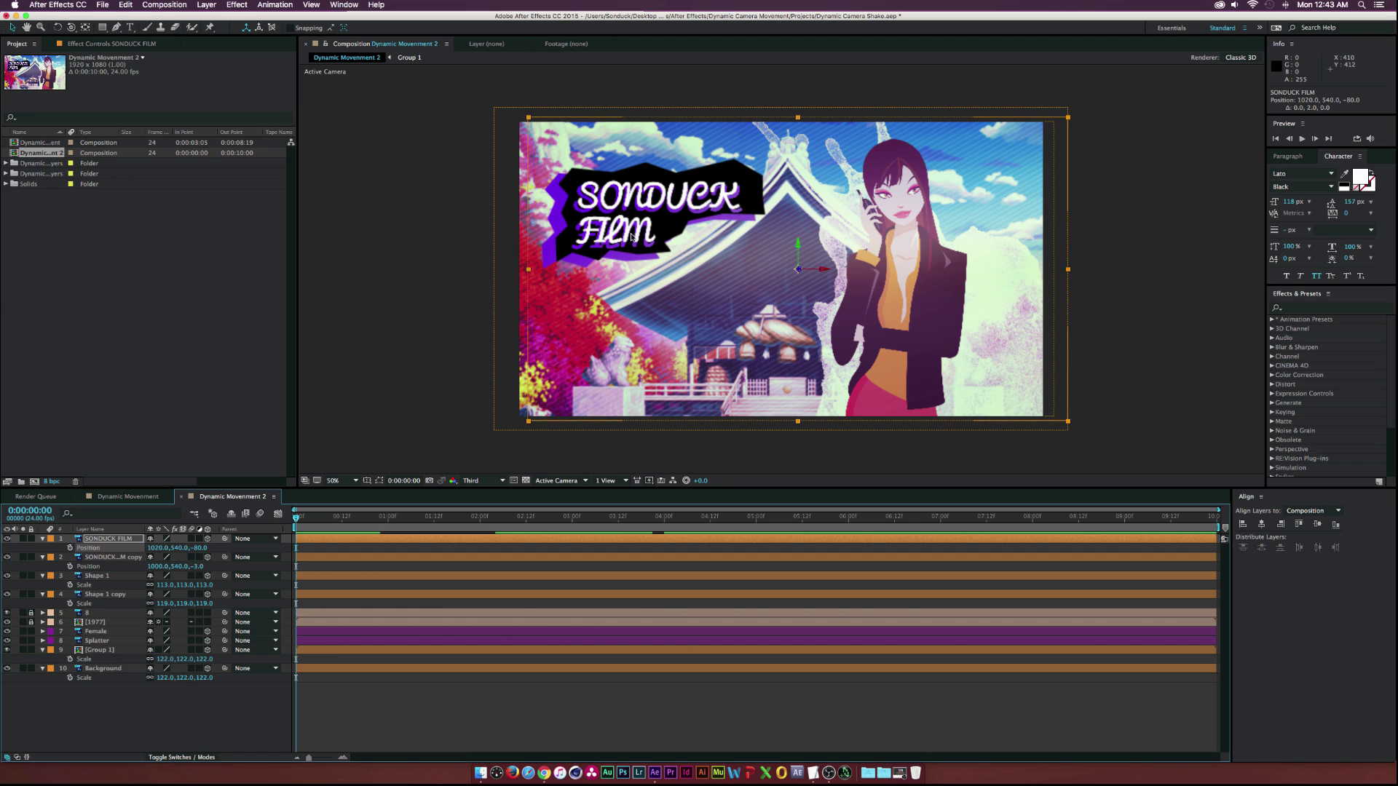
key(Down)
key(Down)
key(Down)
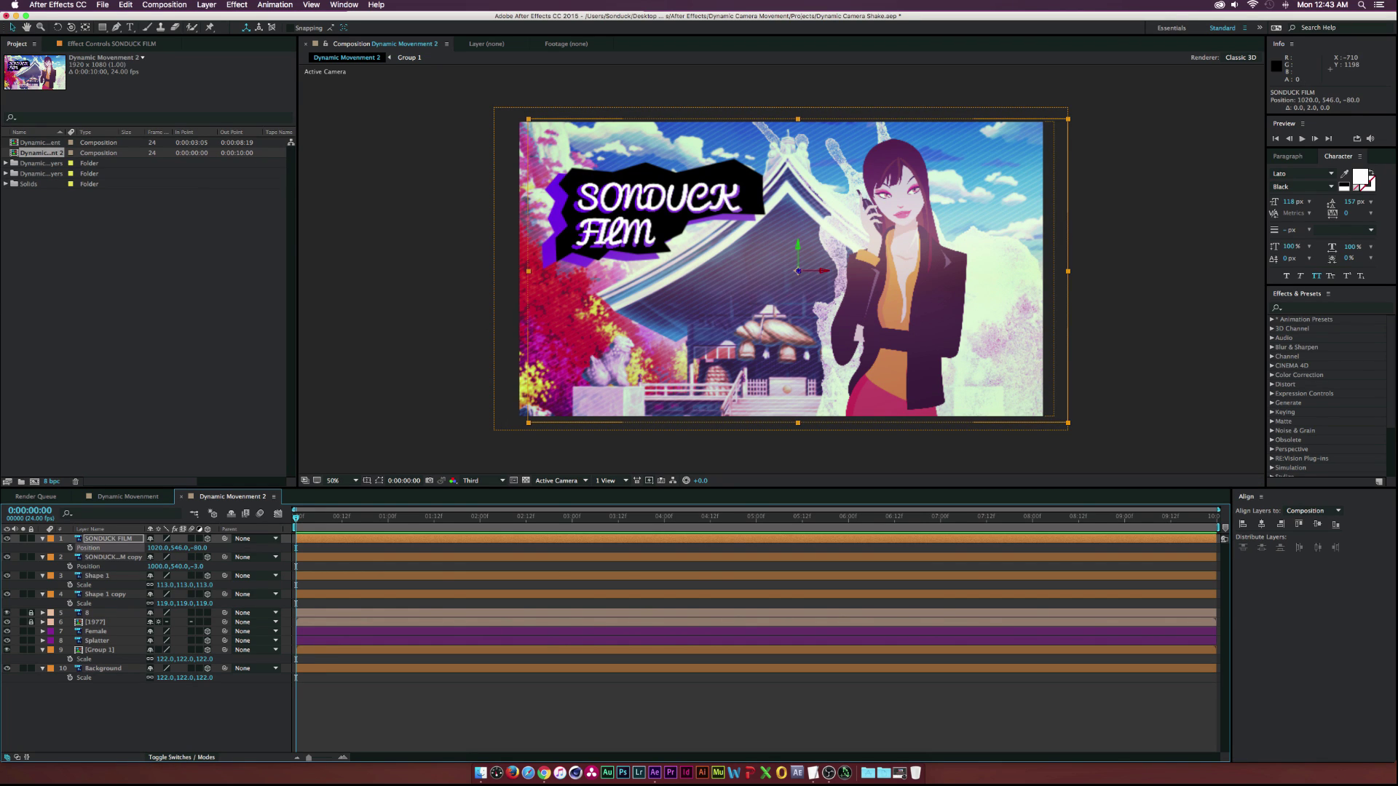
Bring the Female character layer forward to Z Position -133.
click(96, 631)
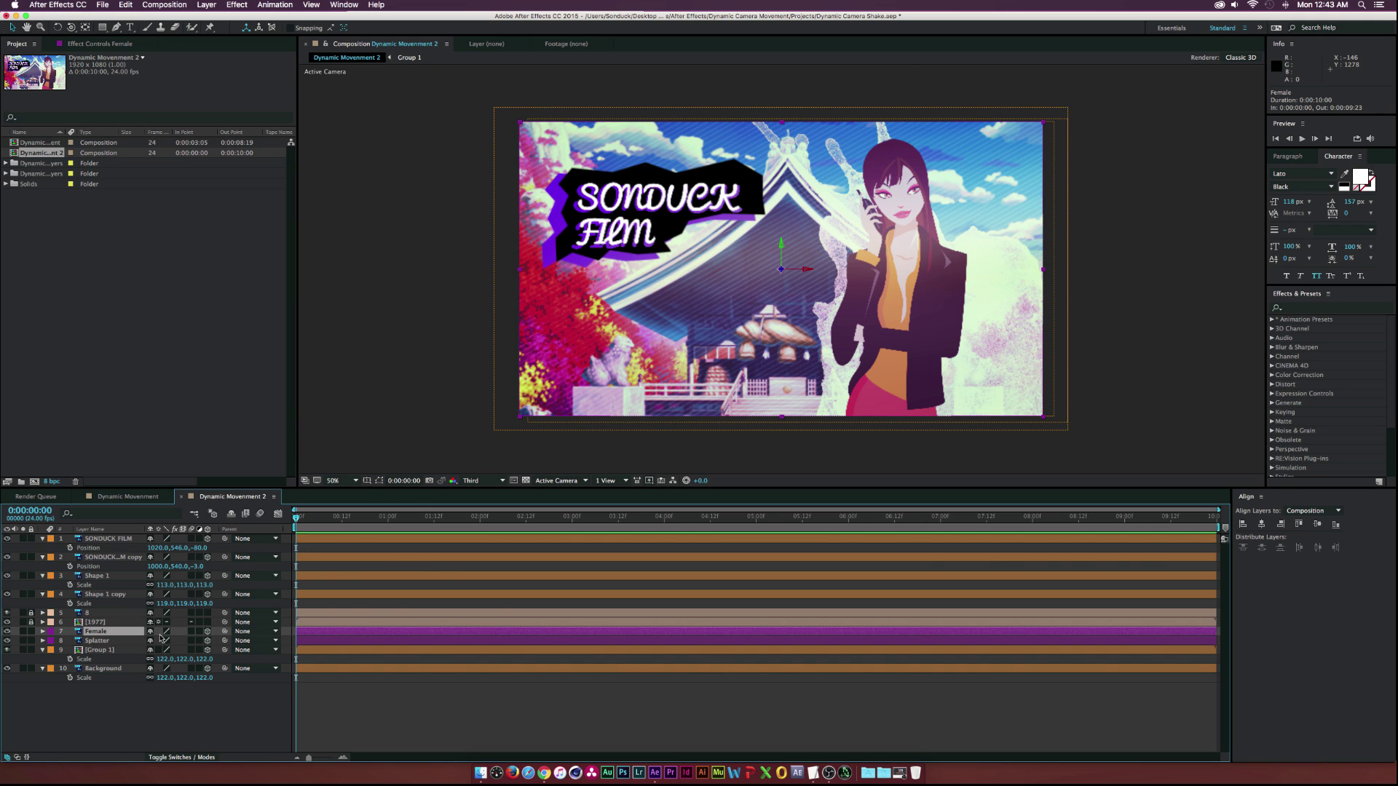
key(p)
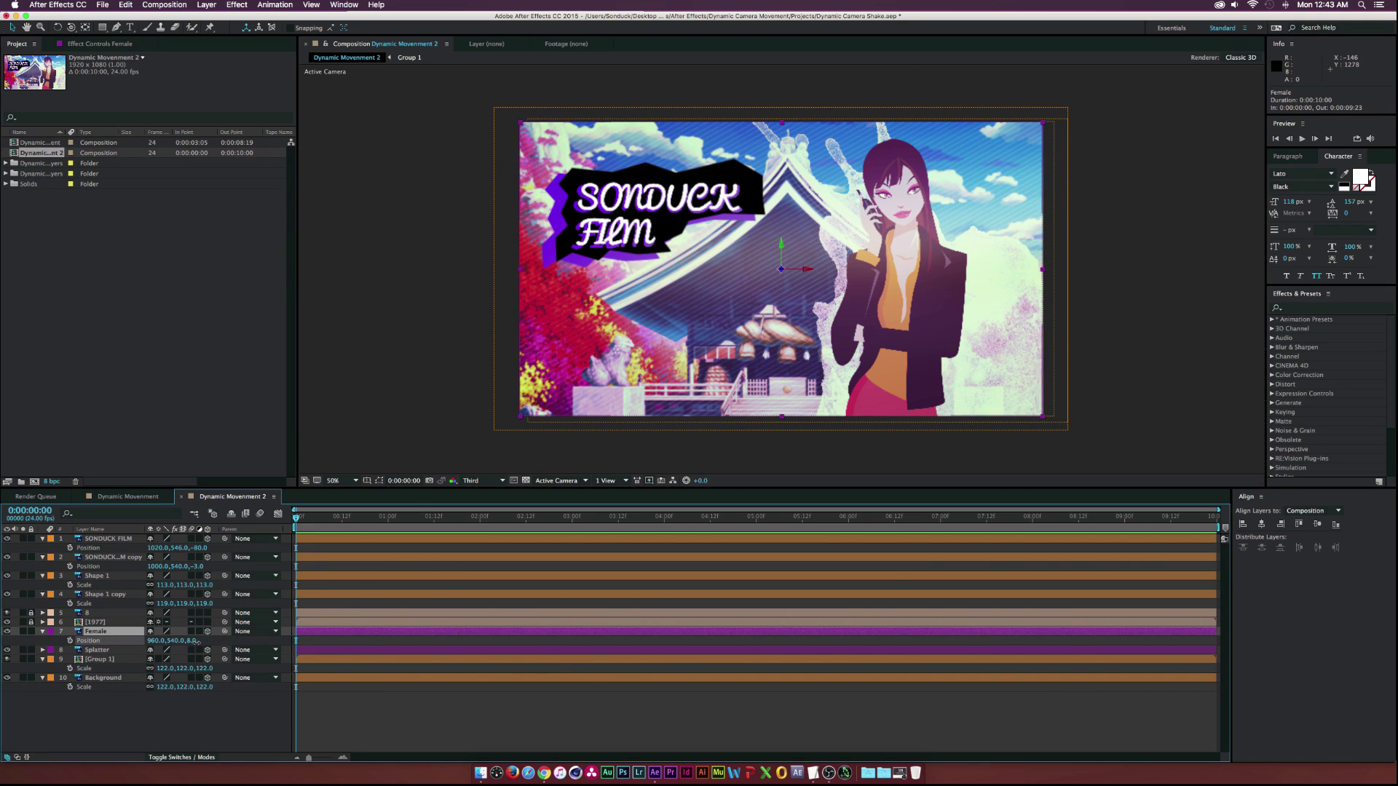
drag(195, 640, 104, 640)
Push the Splatter layer to Z 102 and scale it to about 107%.
click(100, 650)
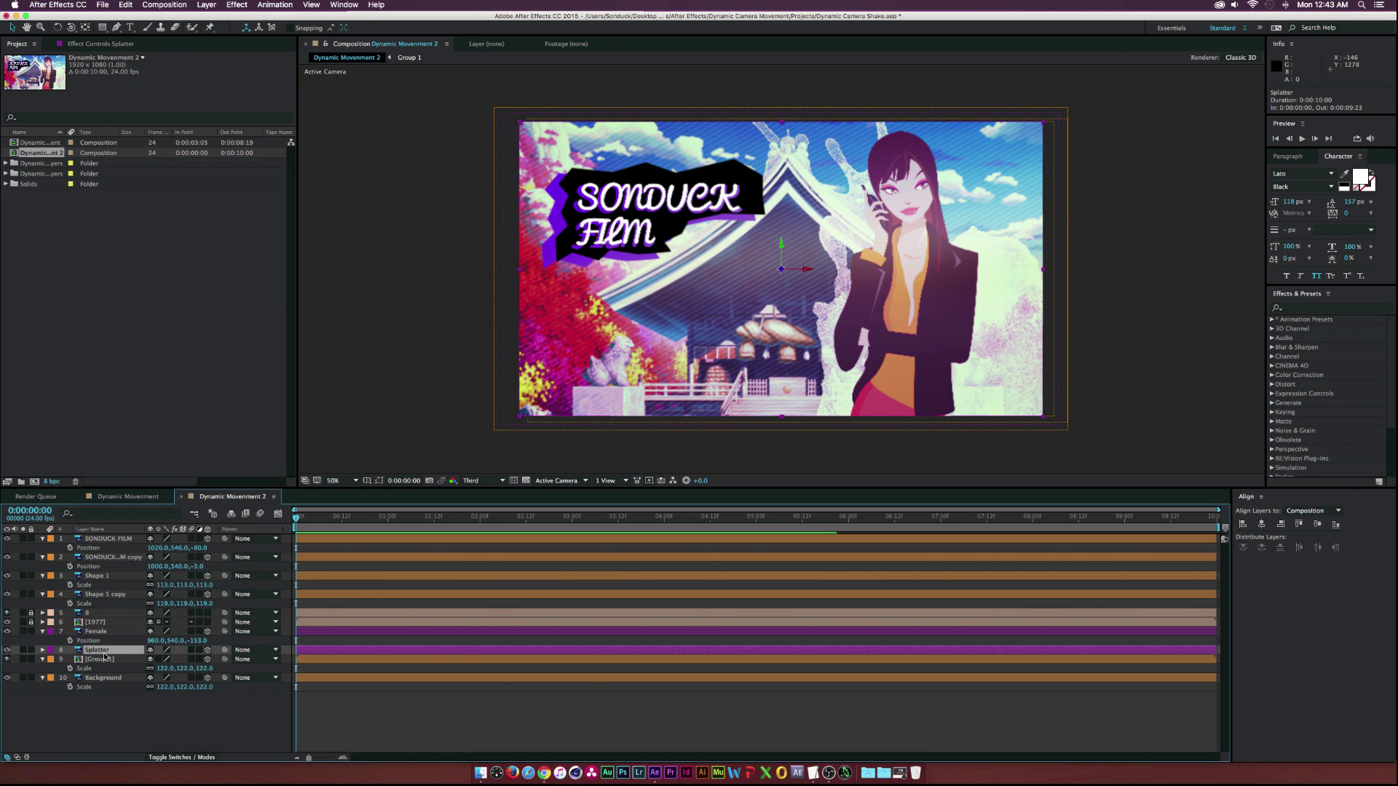
key(p)
mouse_move(193, 660)
mouse_down()
mouse_move(245, 663)
mouse_move(169, 659)
mouse_up()
key(s)
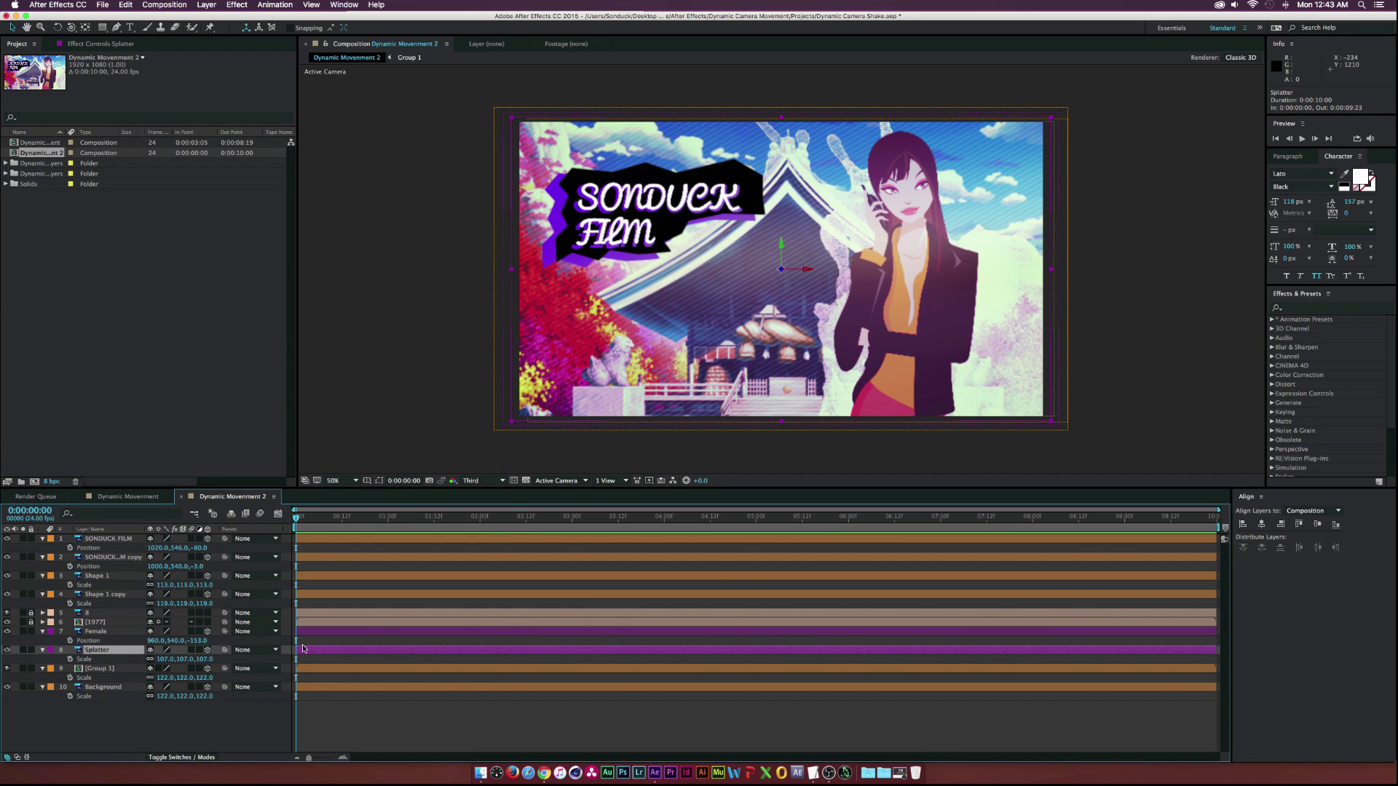
Add a new Camera 1 layer to the composition with default settings.
click(121, 724)
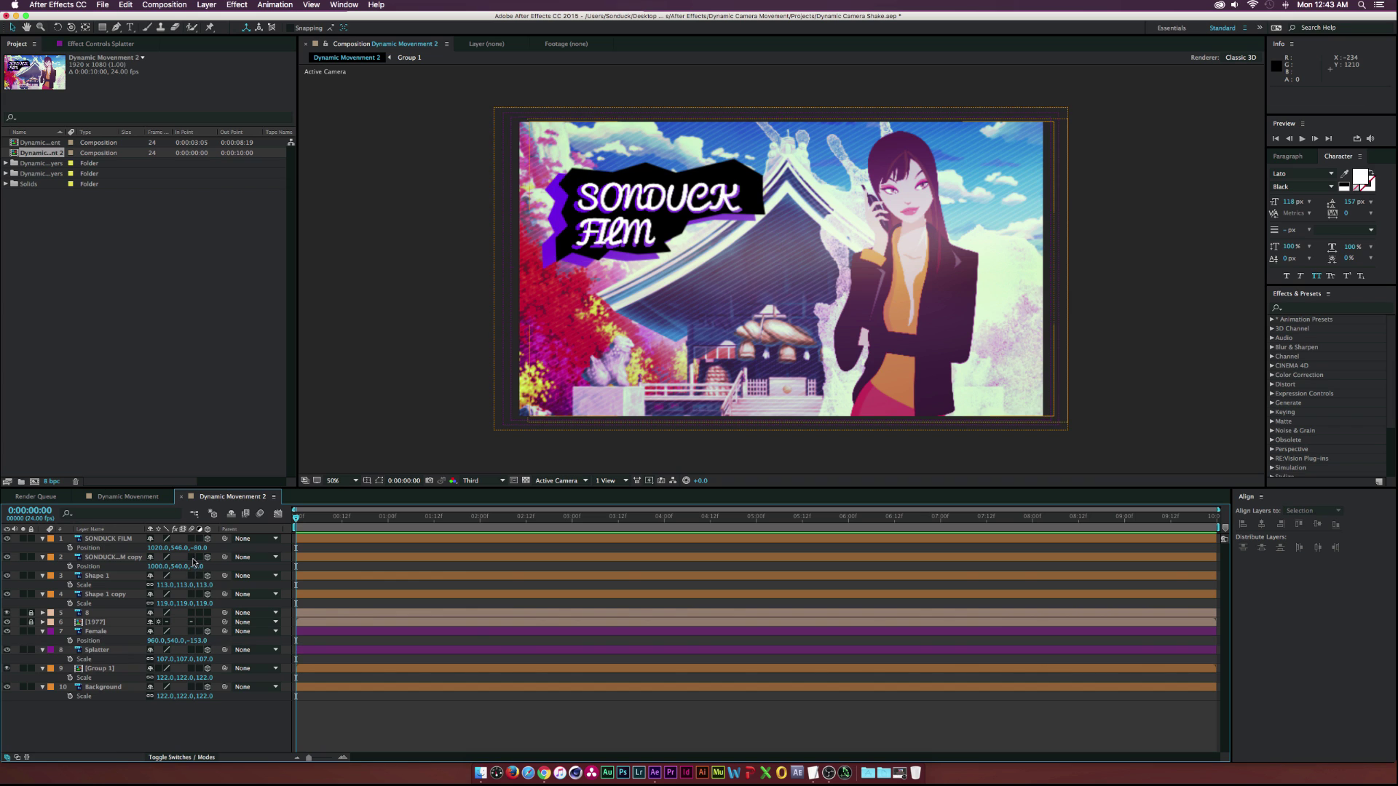
click(206, 5)
mouse_move(218, 17)
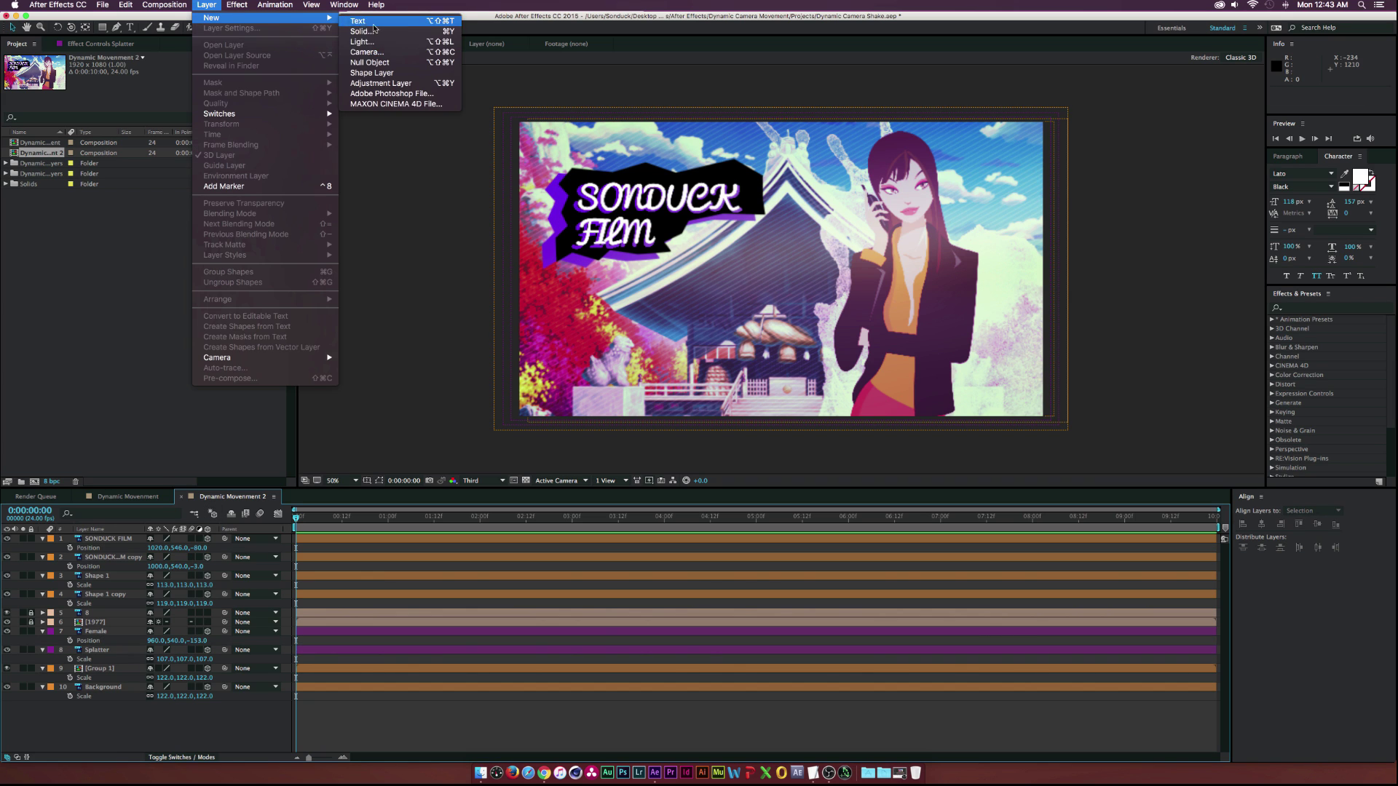
click(386, 52)
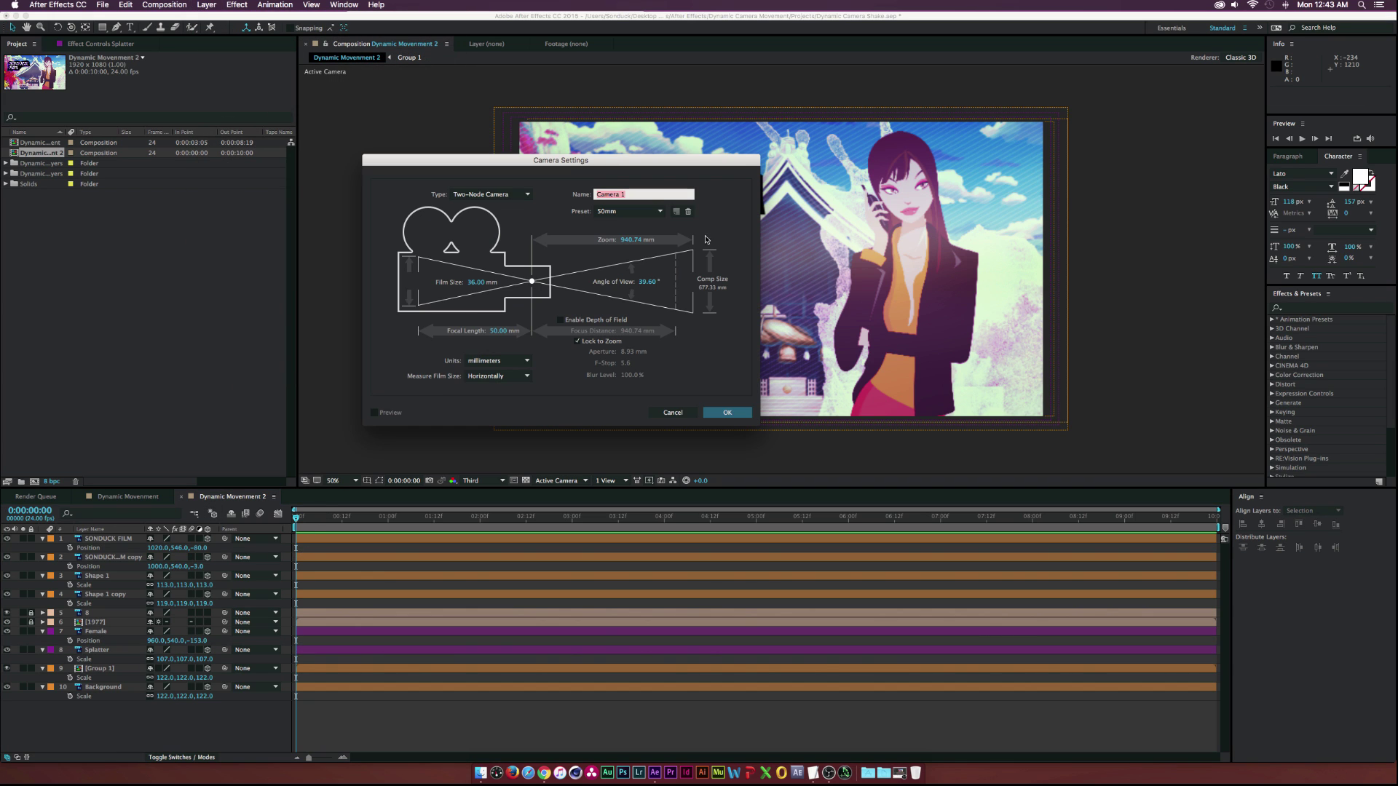
click(723, 412)
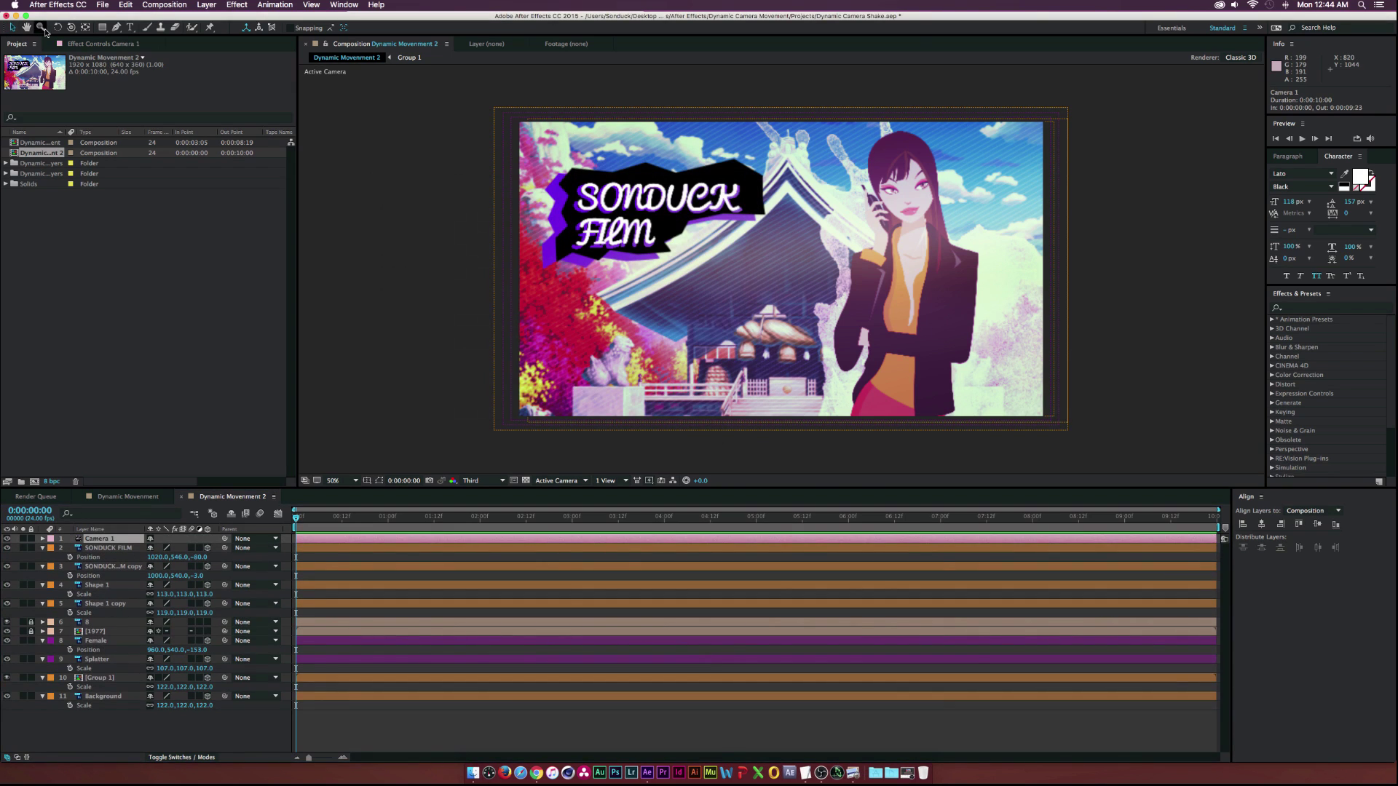
Orbit the camera around the layers, then undo back to the head-on view.
click(72, 28)
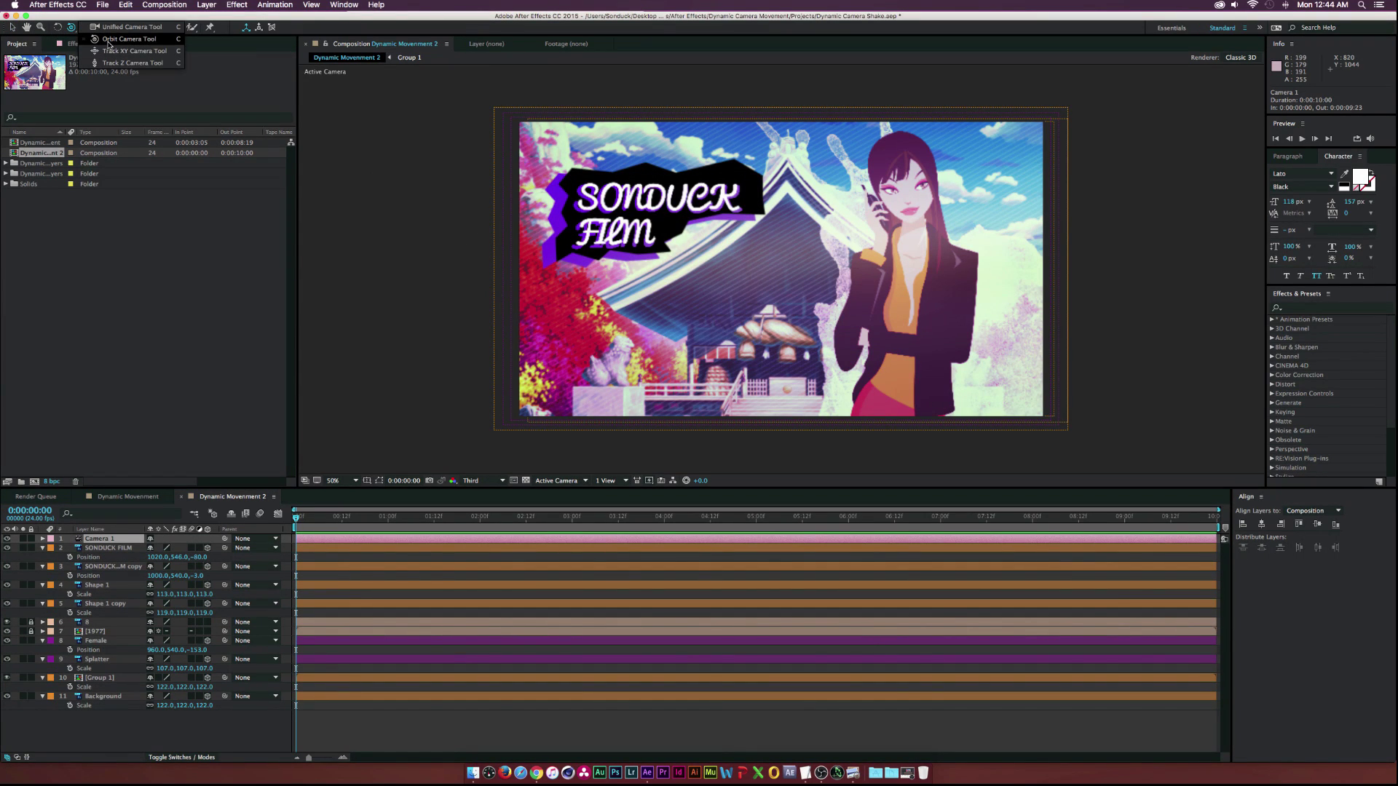
drag(728, 291, 588, 357)
drag(730, 180, 713, 244)
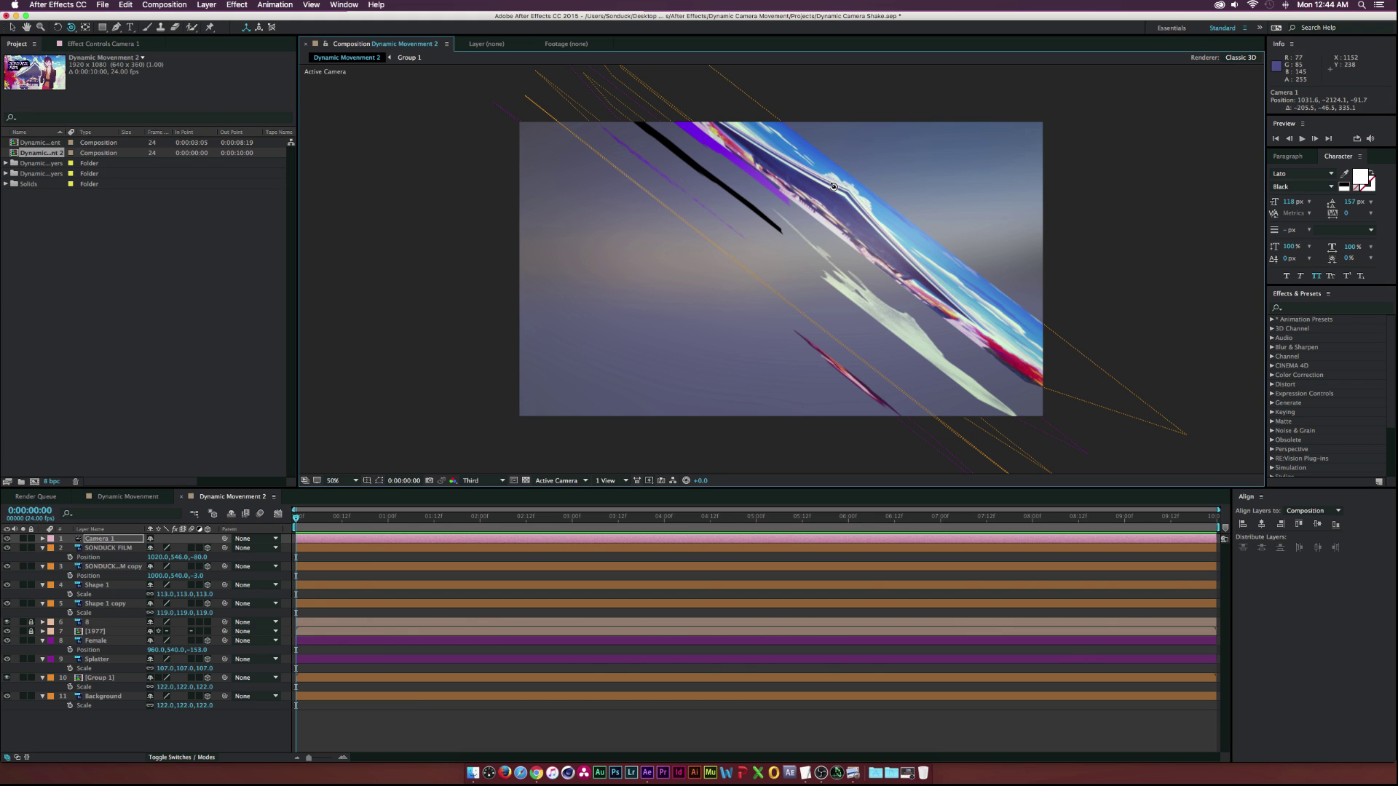
drag(800, 267, 313, 462)
key(super+z)
key(super+z)
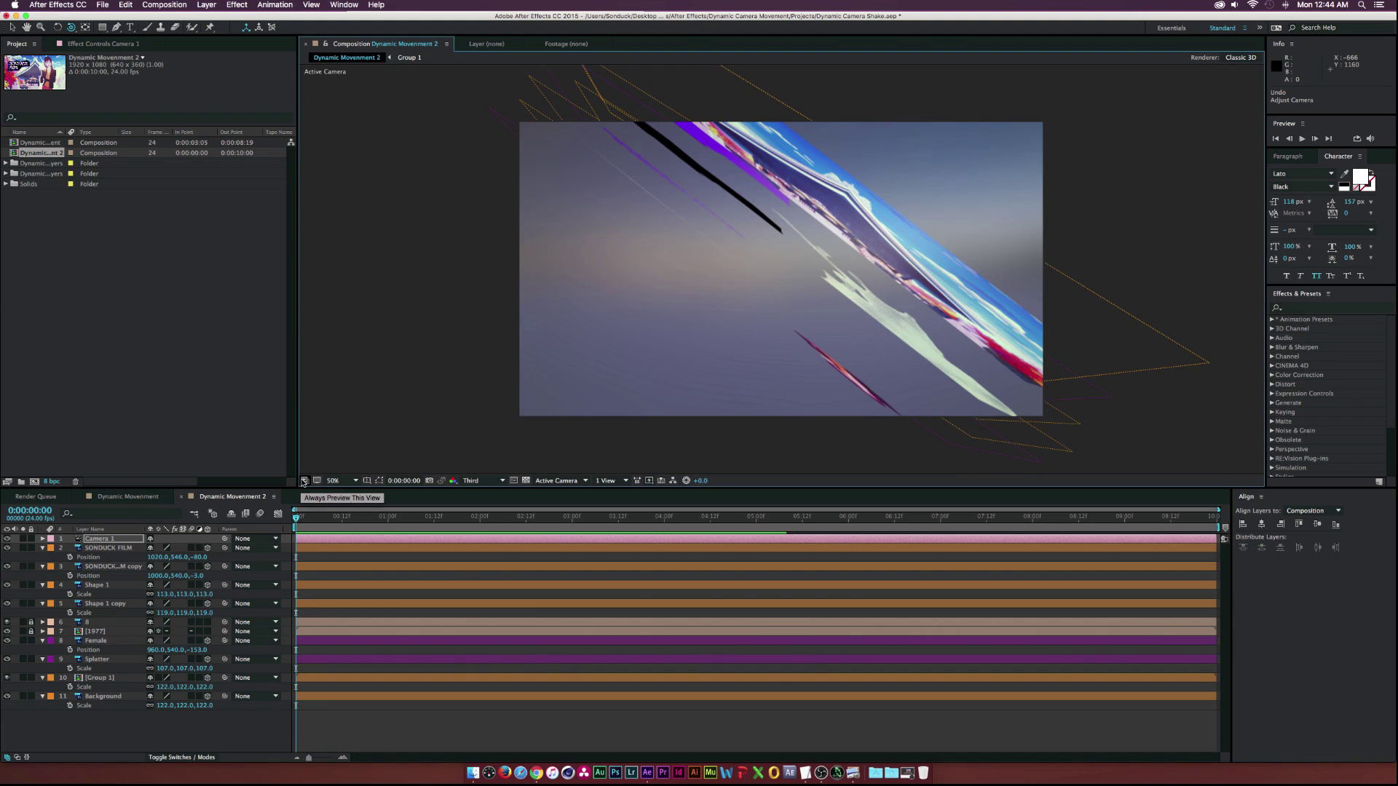
key(super+z)
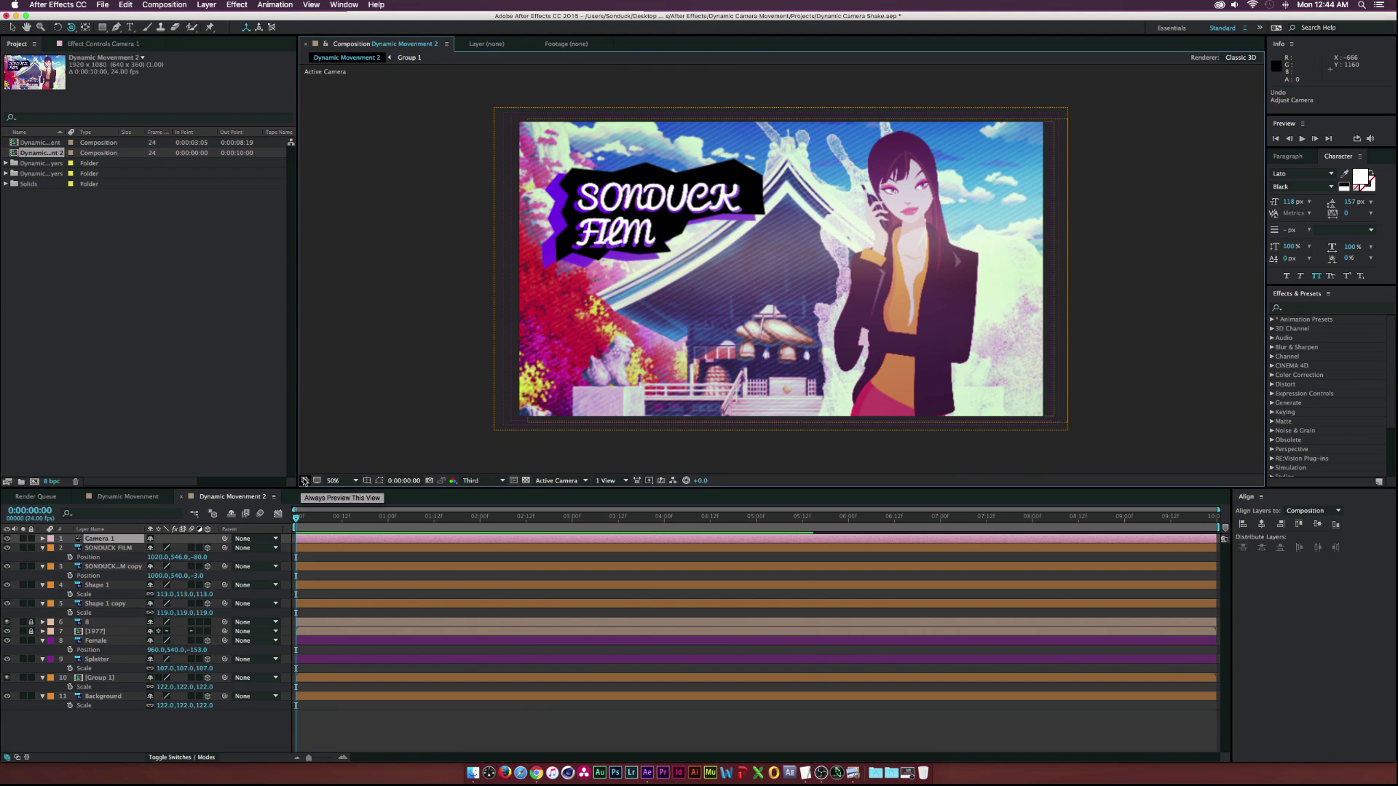
Expand Camera 1's Transform properties and enable the composition's Motion Blur switch.
click(43, 539)
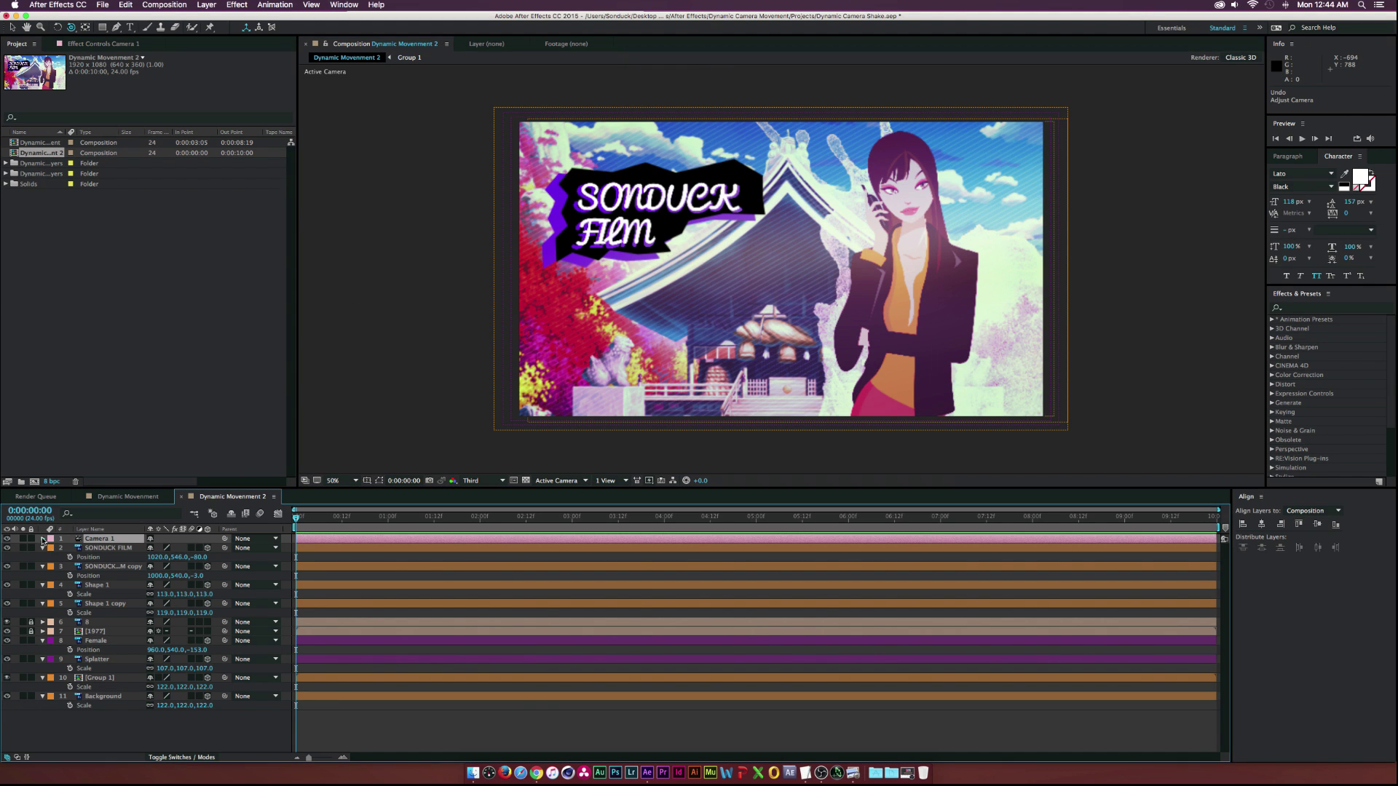
click(52, 547)
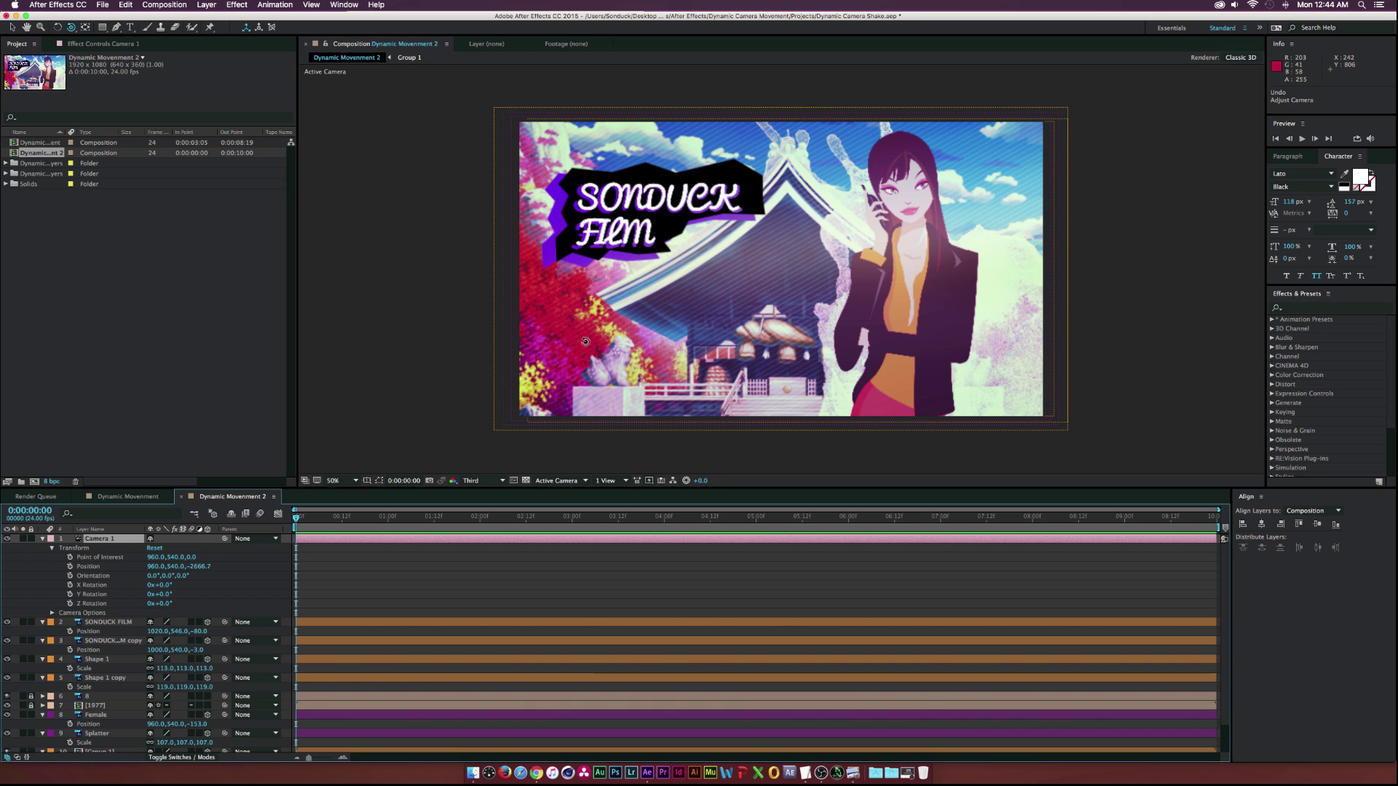
click(260, 514)
Start Camera 1's Position expression with x = wiggle(1, 500)[0]; and paste it onto a second line.
alt+click(70, 566)
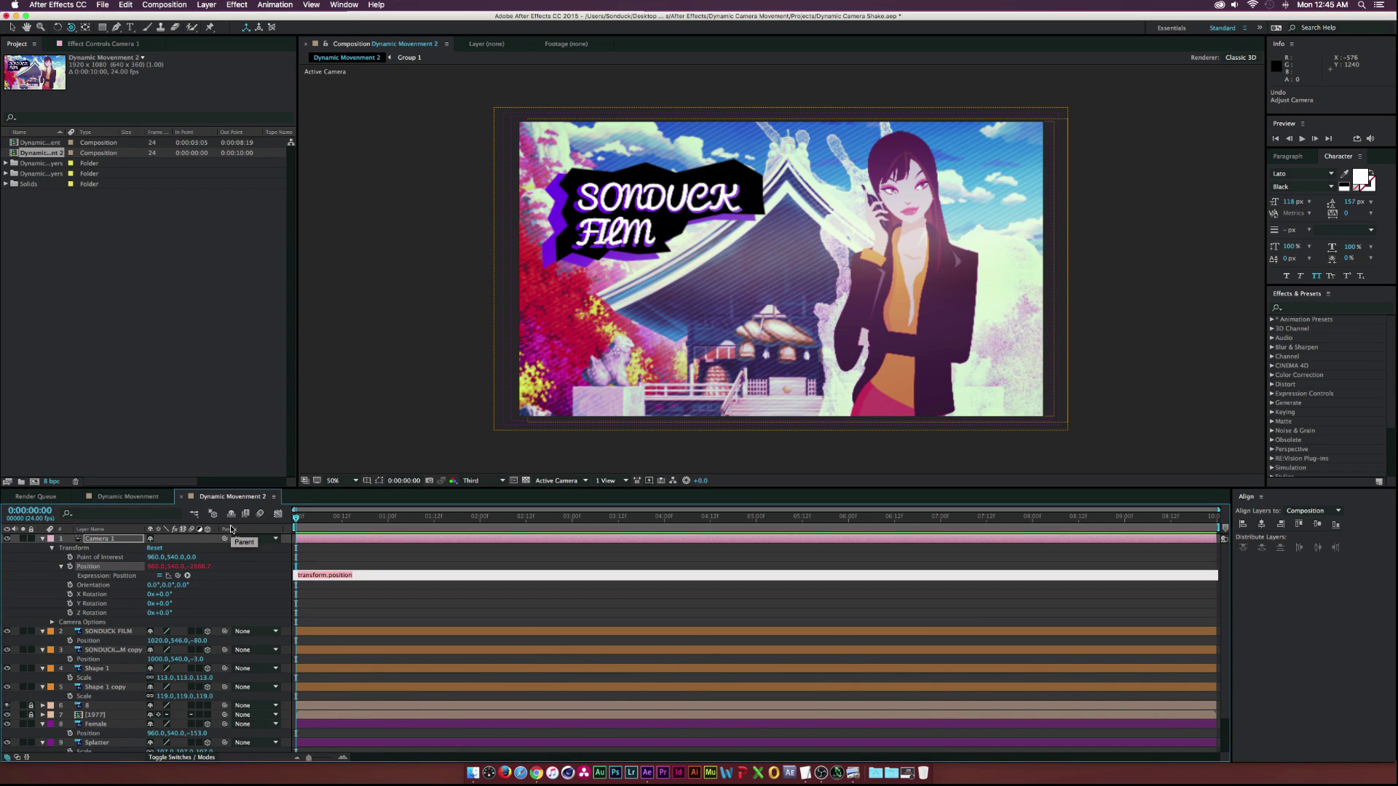
text(x = wiggle()
drag(363, 575, 275, 574)
key(super+c)
click(368, 574)
key(Return)
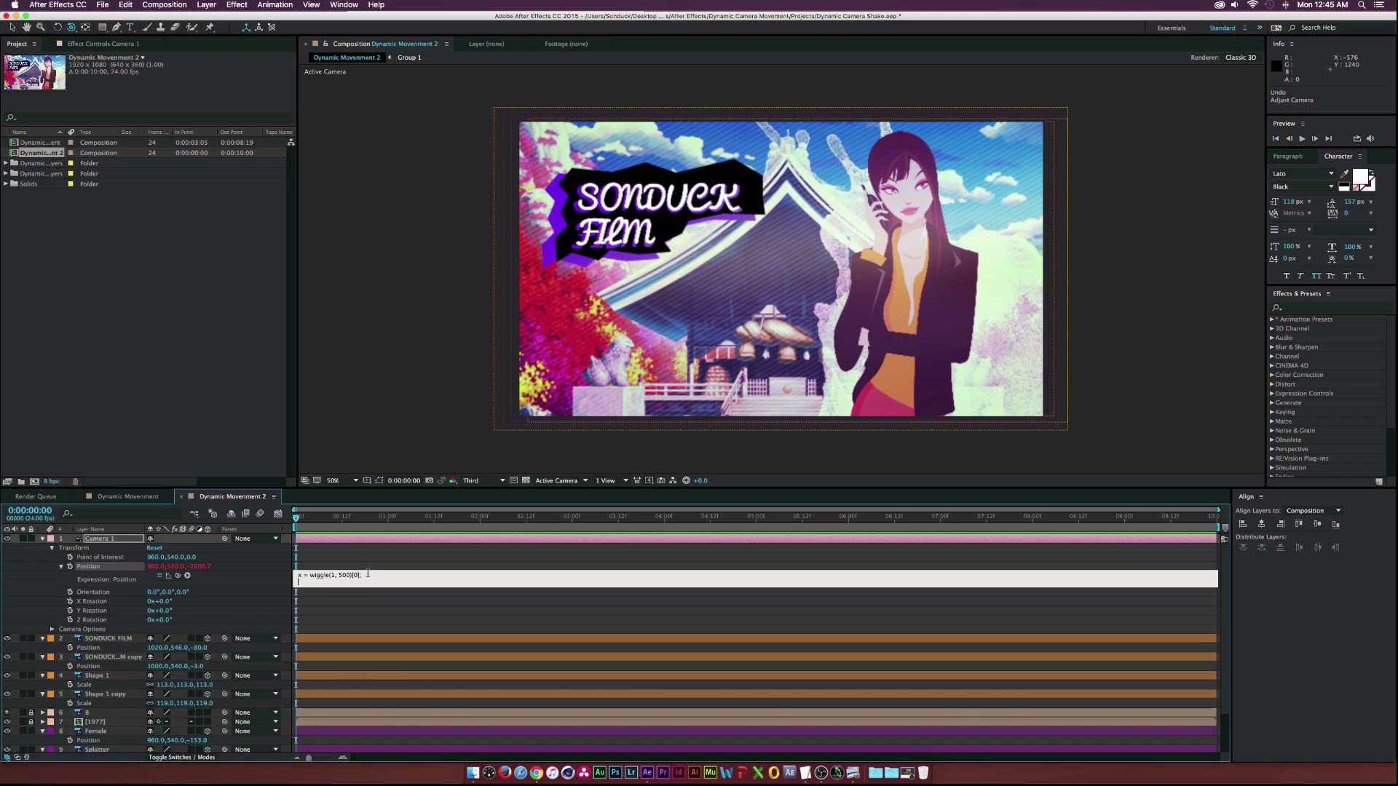
key(super+v)
Change the second line to y = wiggle(1, 100)[1] and copy it.
double_click(299, 583)
text(y)
text(1)
drag(336, 575, 303, 575)
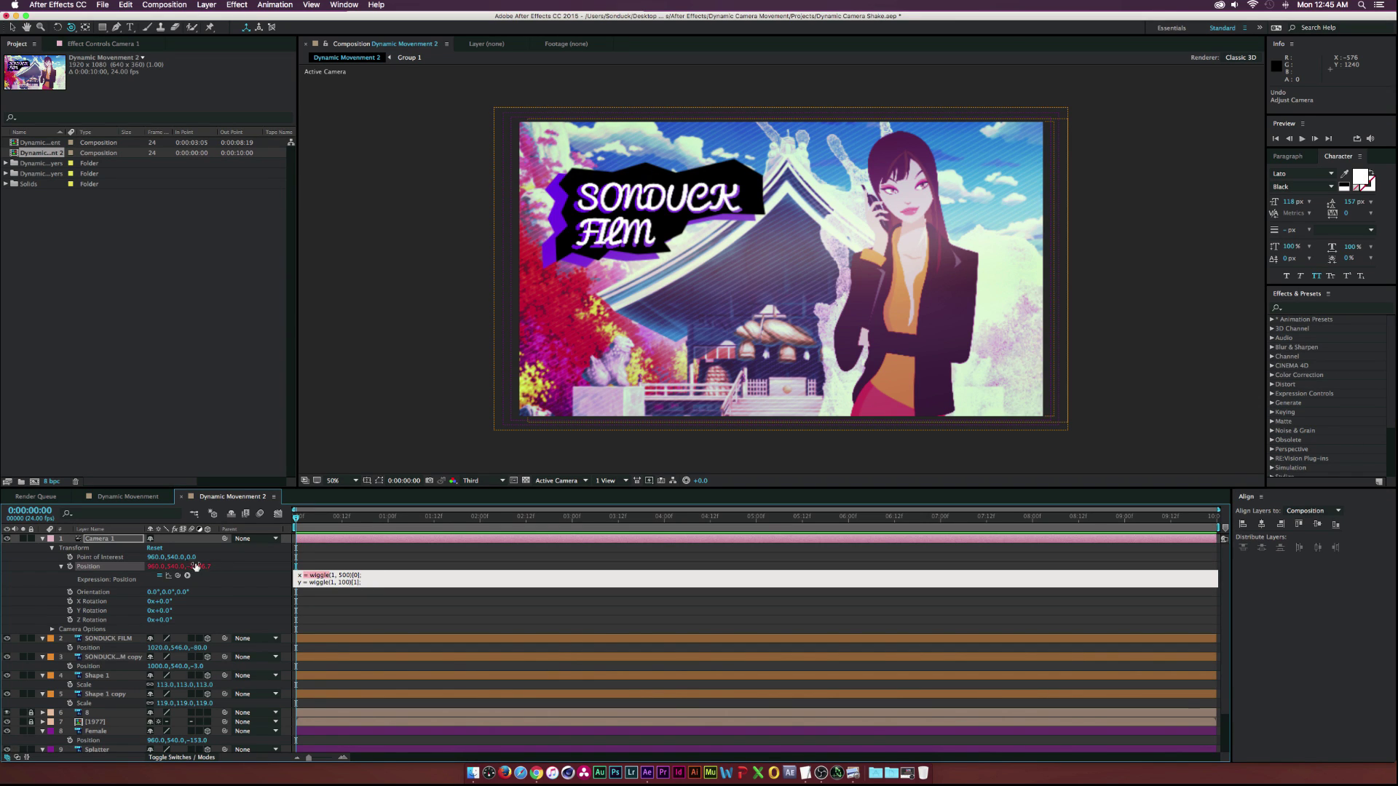
click(295, 577)
drag(374, 584, 284, 581)
key(super+c)
Add a third expression line z = wiggle(1, 0)[2].
click(370, 582)
key(Return)
key(super+v)
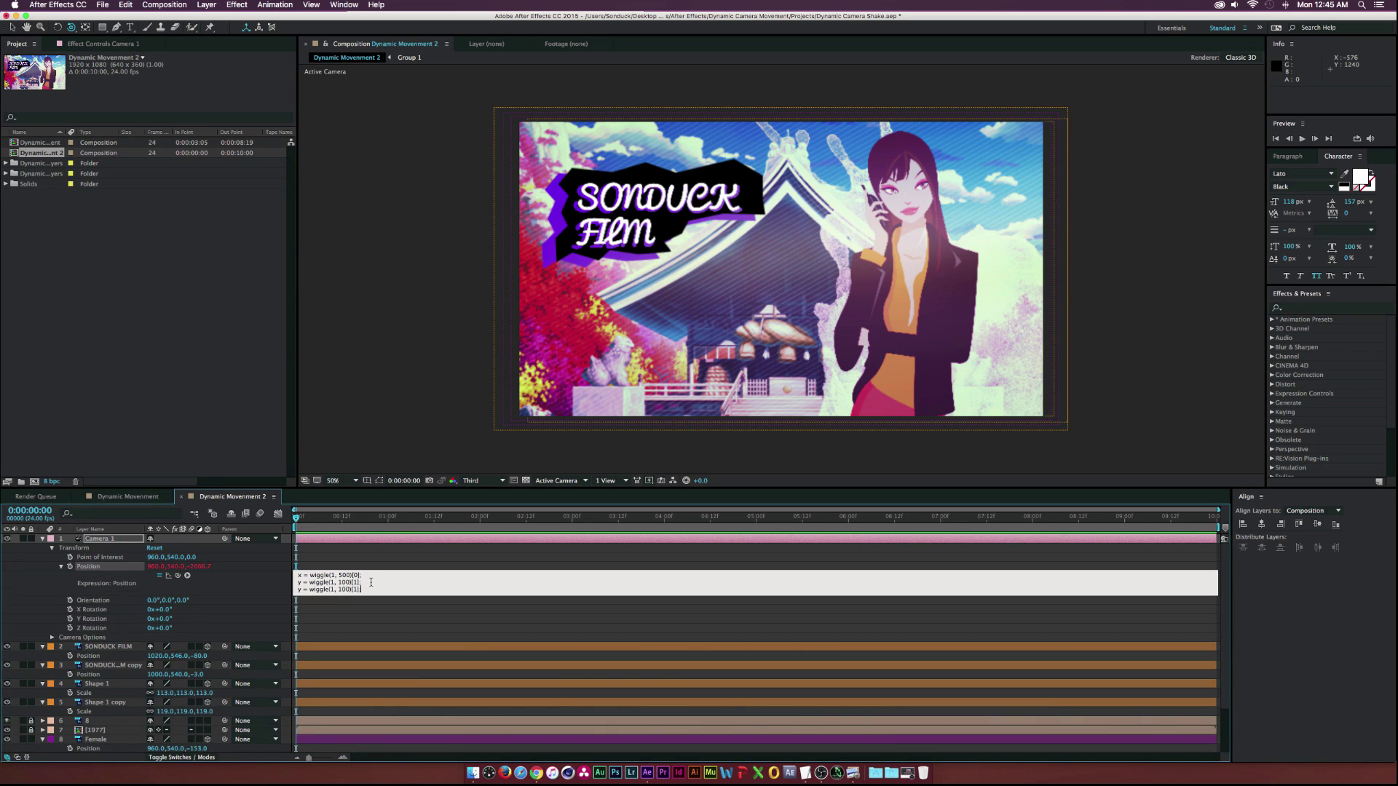
key(super+Left)
key(shift+Right)
text(z)
double_click(349, 590)
text(0)
Review the wiggle values and add a final [x,y,z] line.
double_click(332, 576)
drag(339, 575, 350, 574)
drag(329, 582, 339, 582)
click(362, 589)
key(Return)
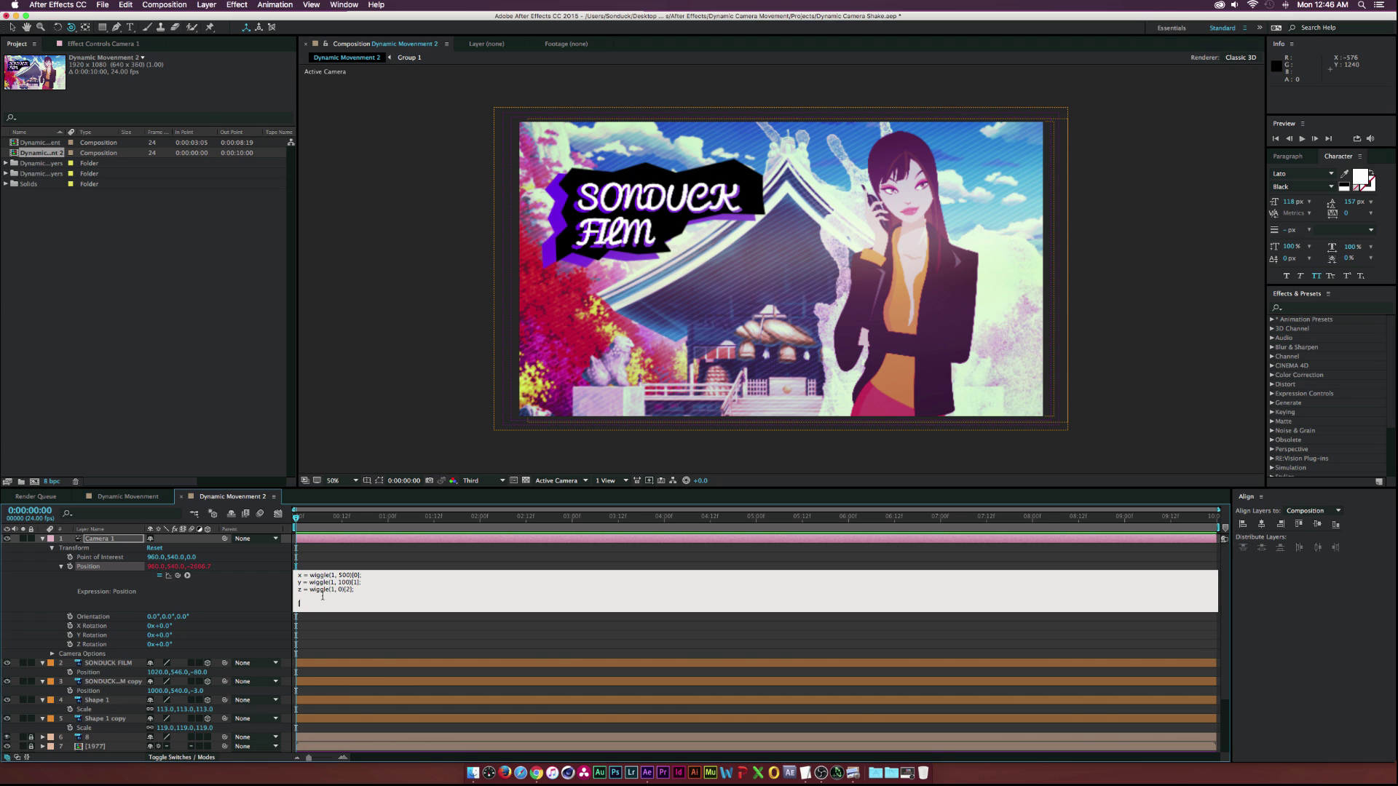
text([x,y,z)
Commit the Position expression, preview the camera shake, and recommit after a small edit.
click(317, 633)
key(space)
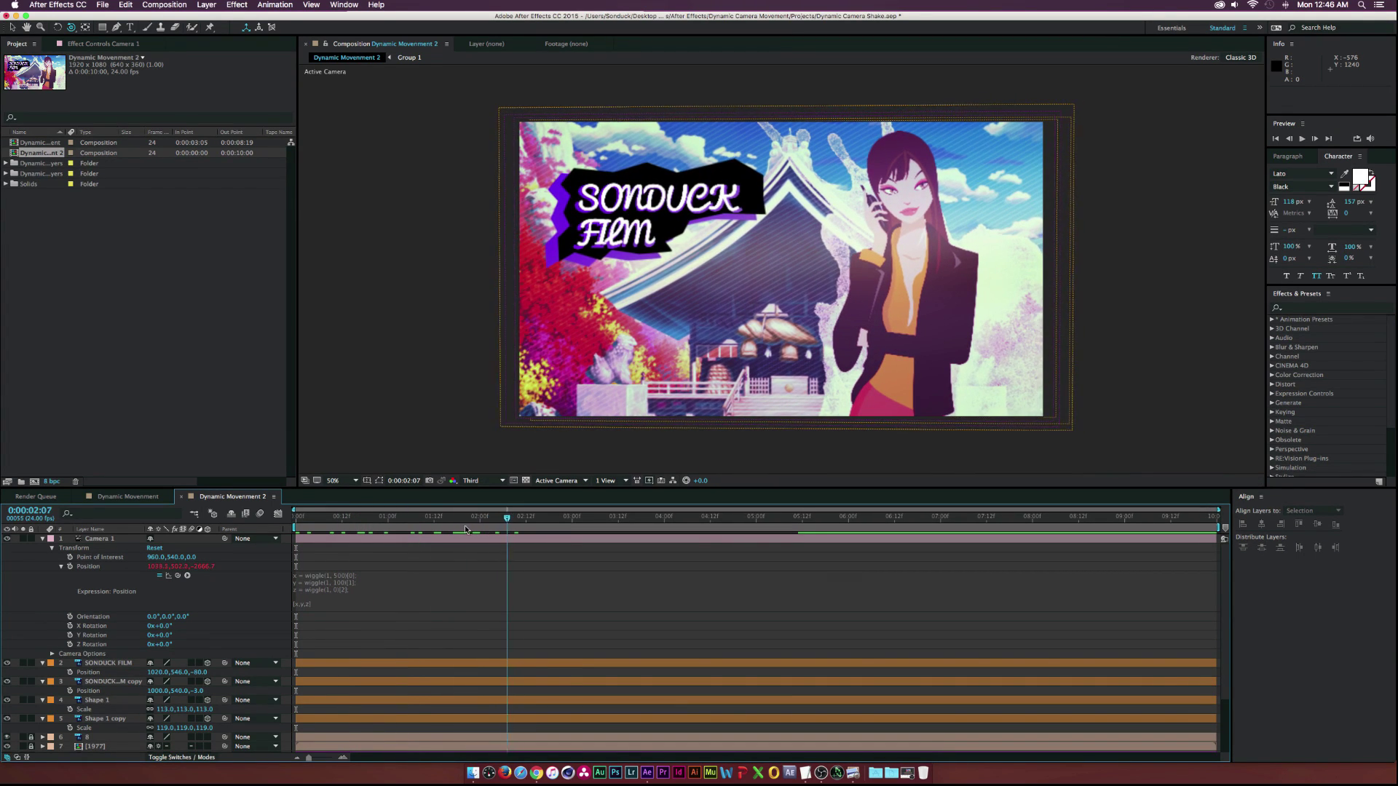
click(341, 579)
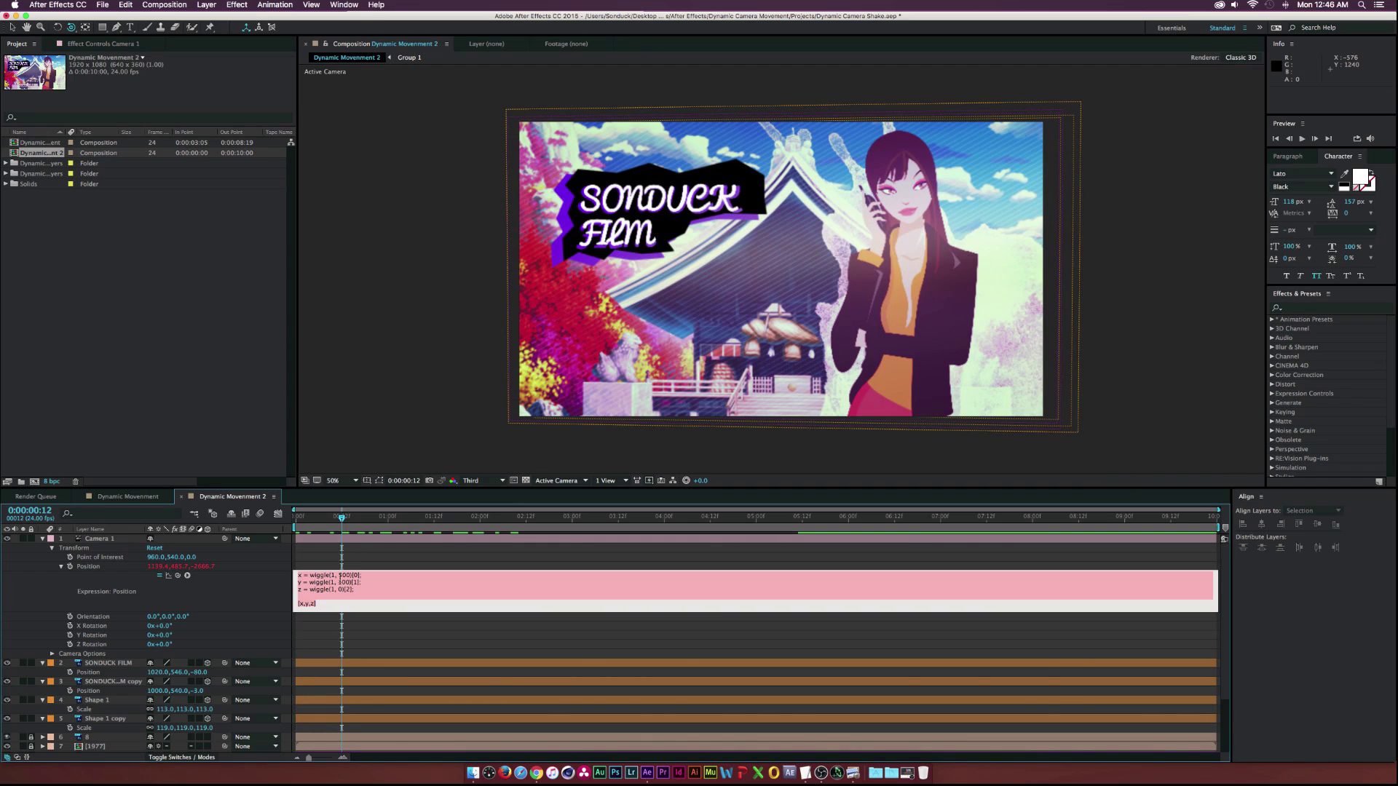
click(338, 582)
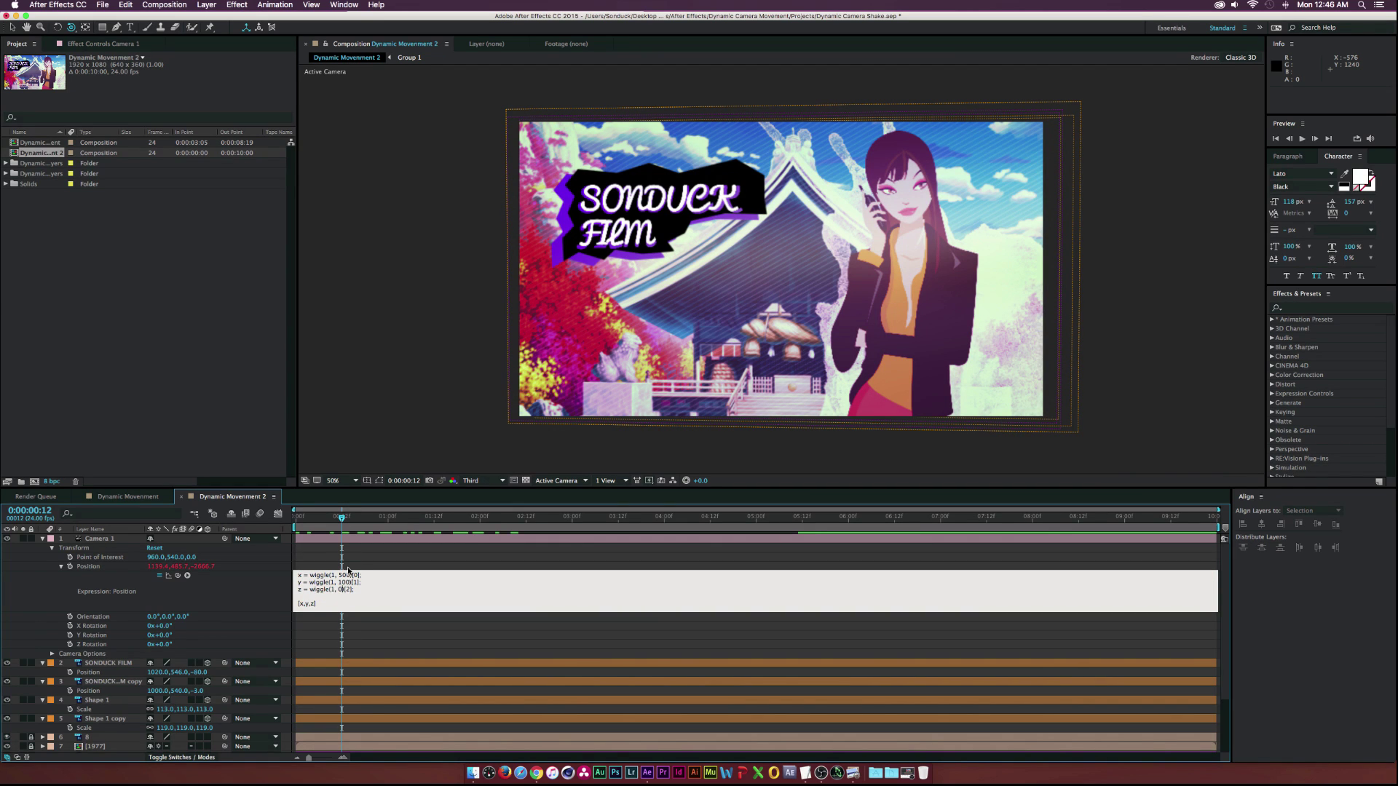
click(406, 550)
Give Camera 1's Z Rotation a wiggle(1,5) expression and scrub to check the shake.
key(space)
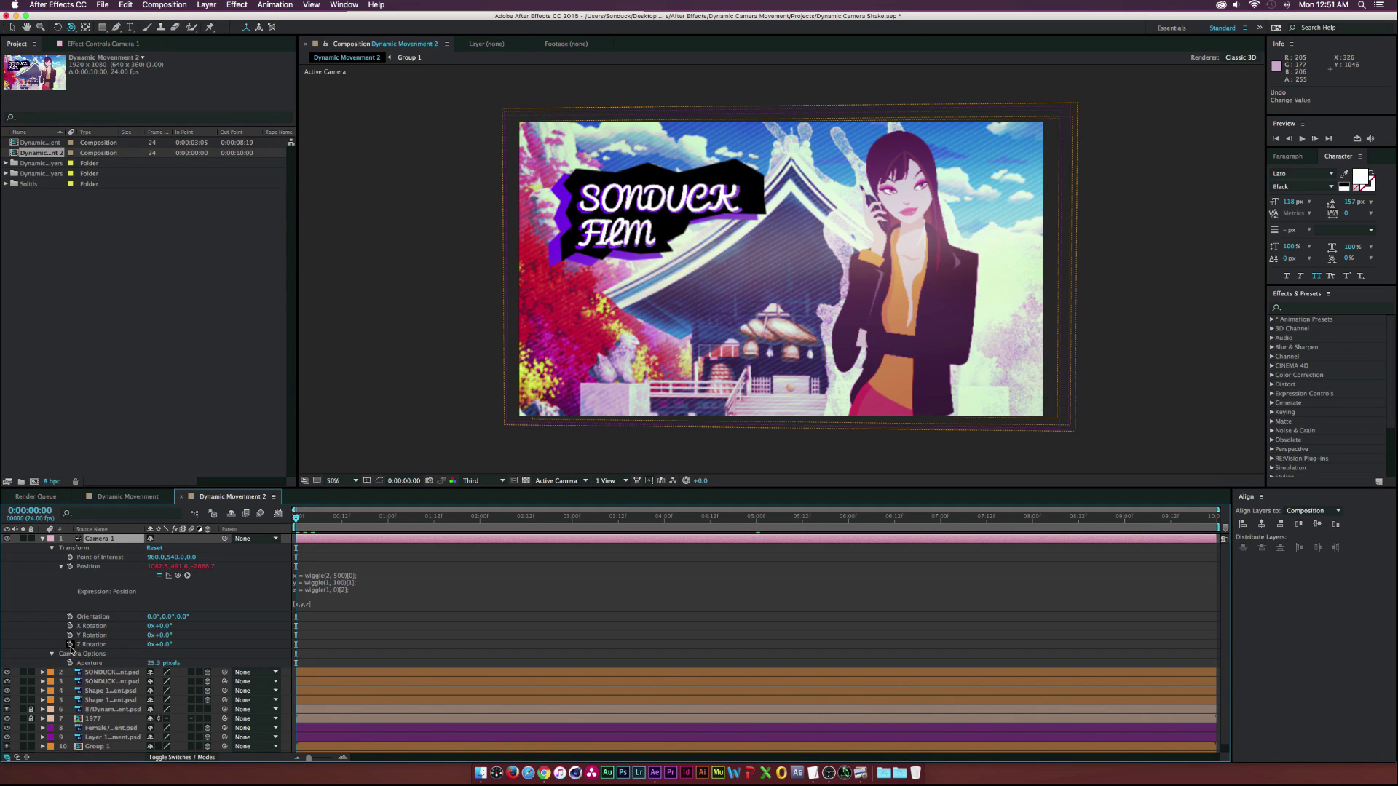
alt+click(71, 645)
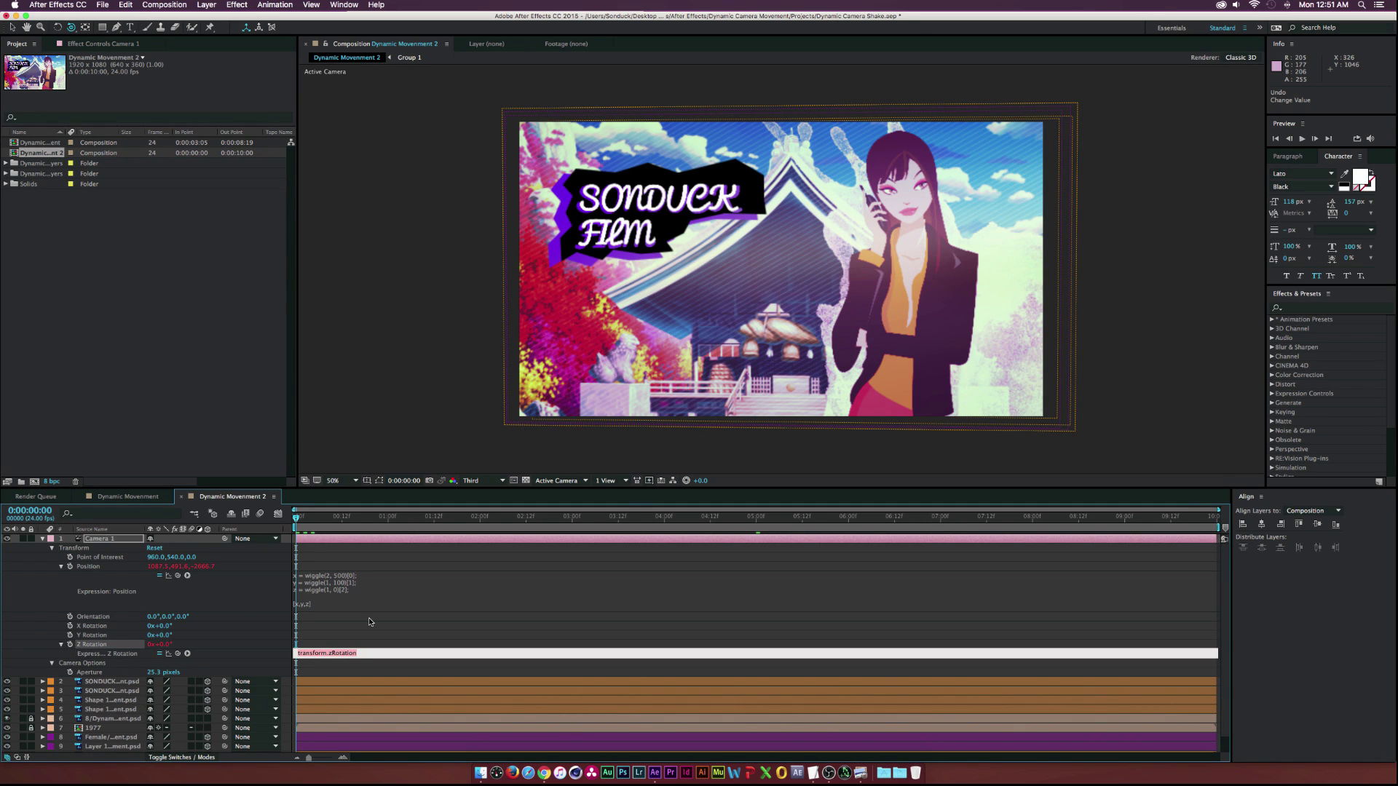
text(wiggle(1,5)
click(357, 623)
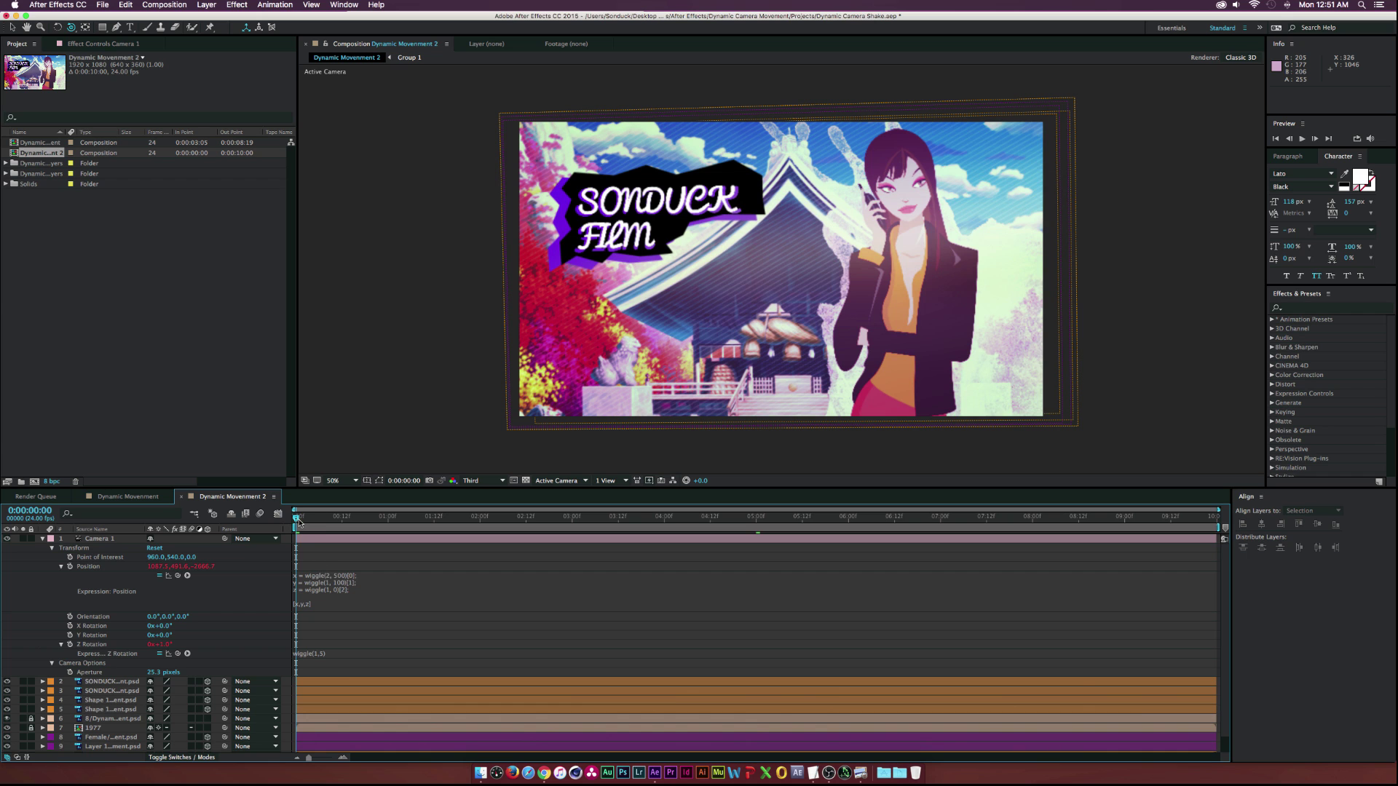
drag(295, 514, 755, 529)
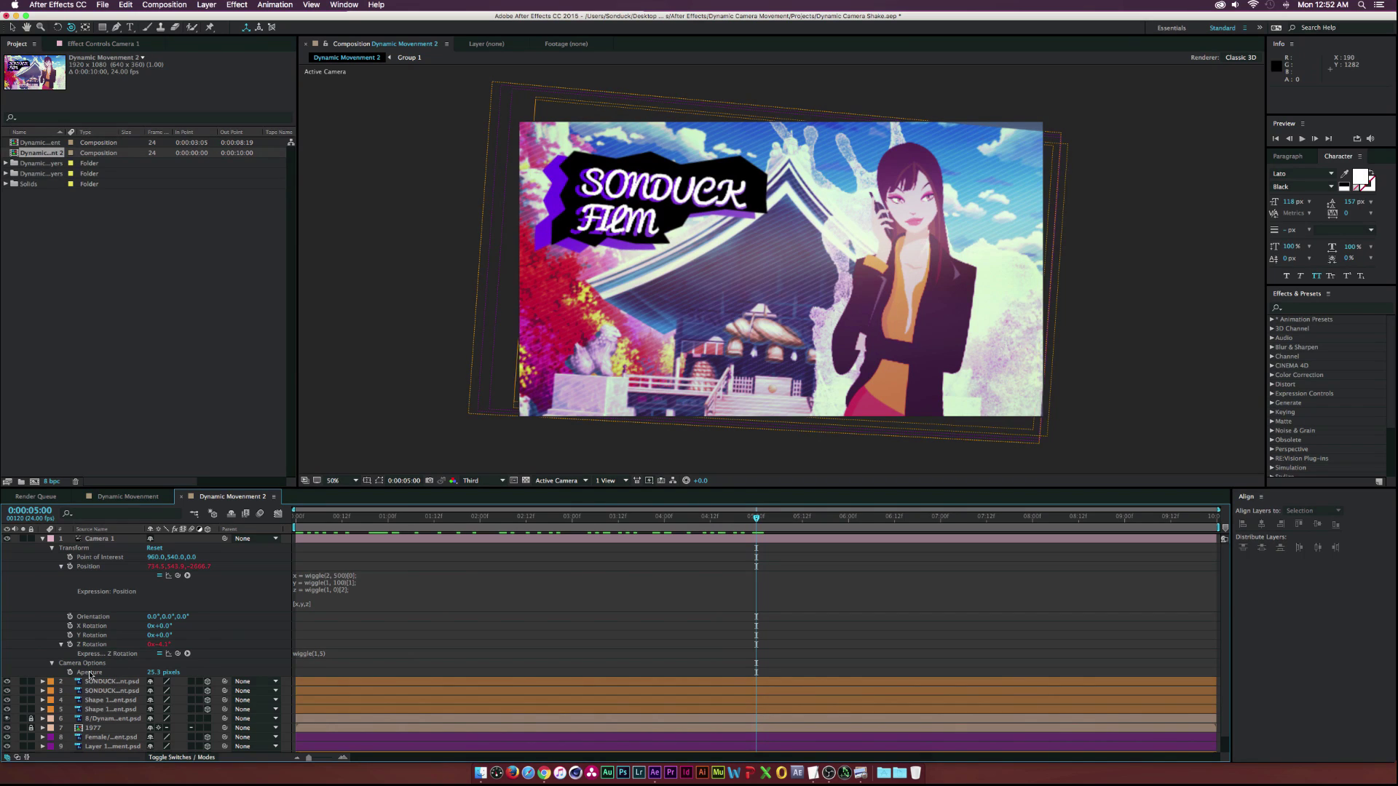
Scale Group 1 and Background up to 132%.
scroll(166, 691, down, 1)
click(102, 738)
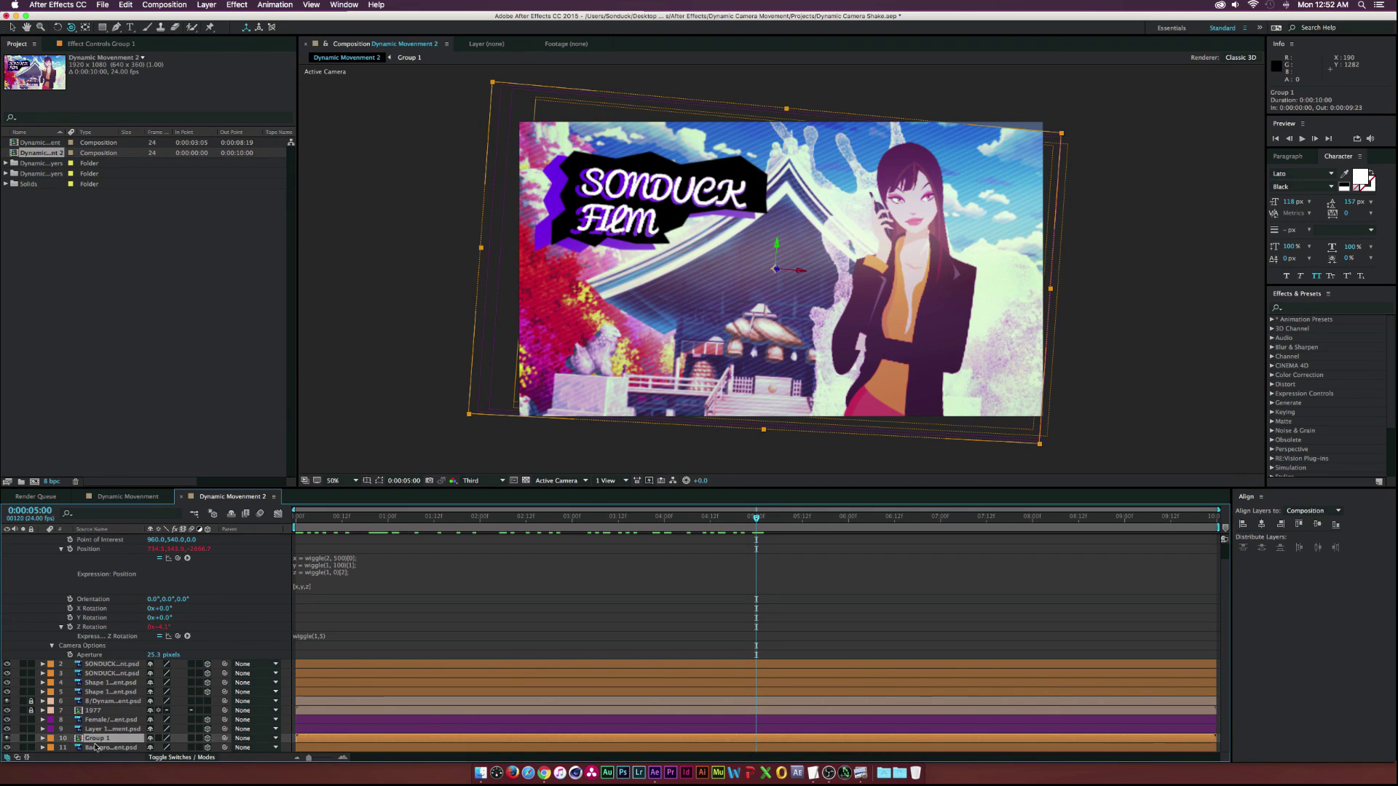
shift+click(121, 748)
key(s)
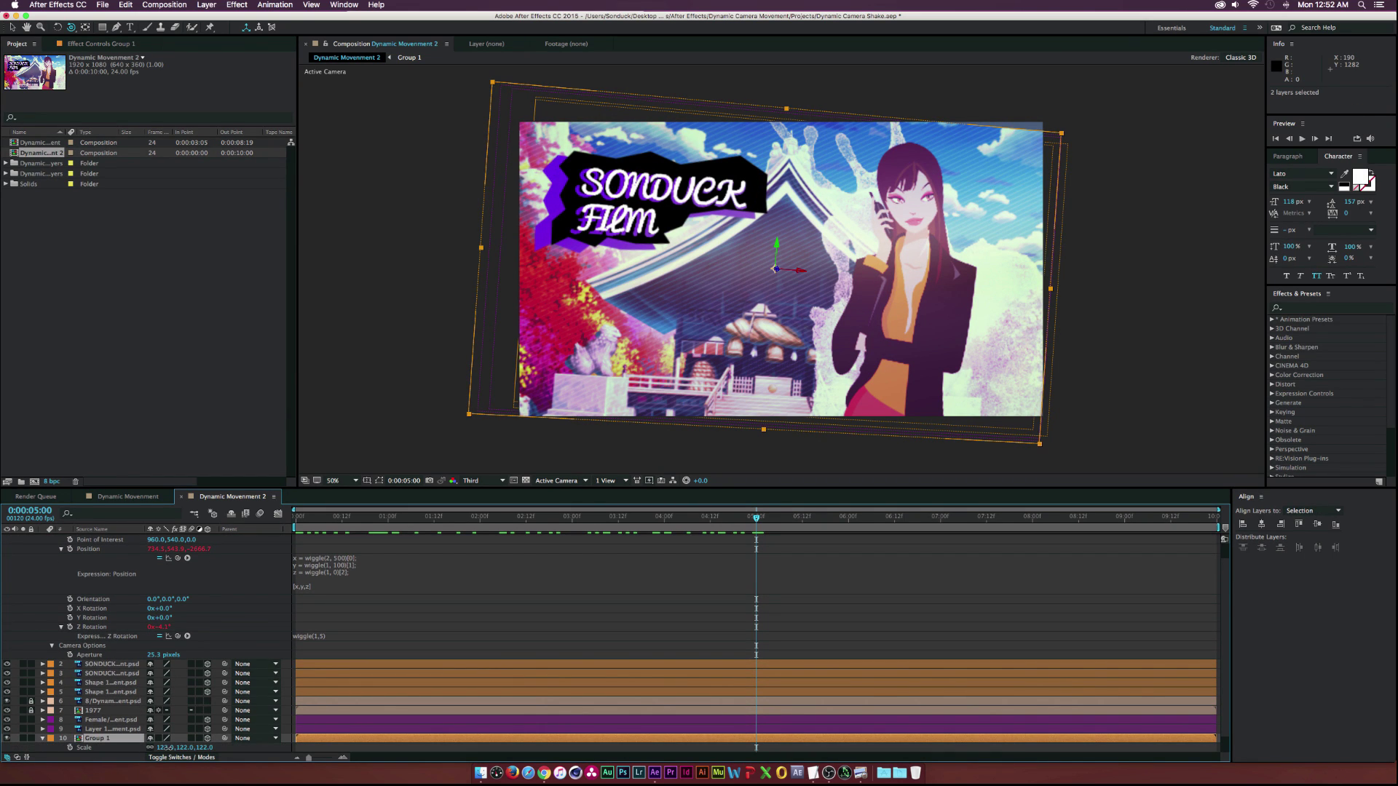
drag(166, 748, 167, 748)
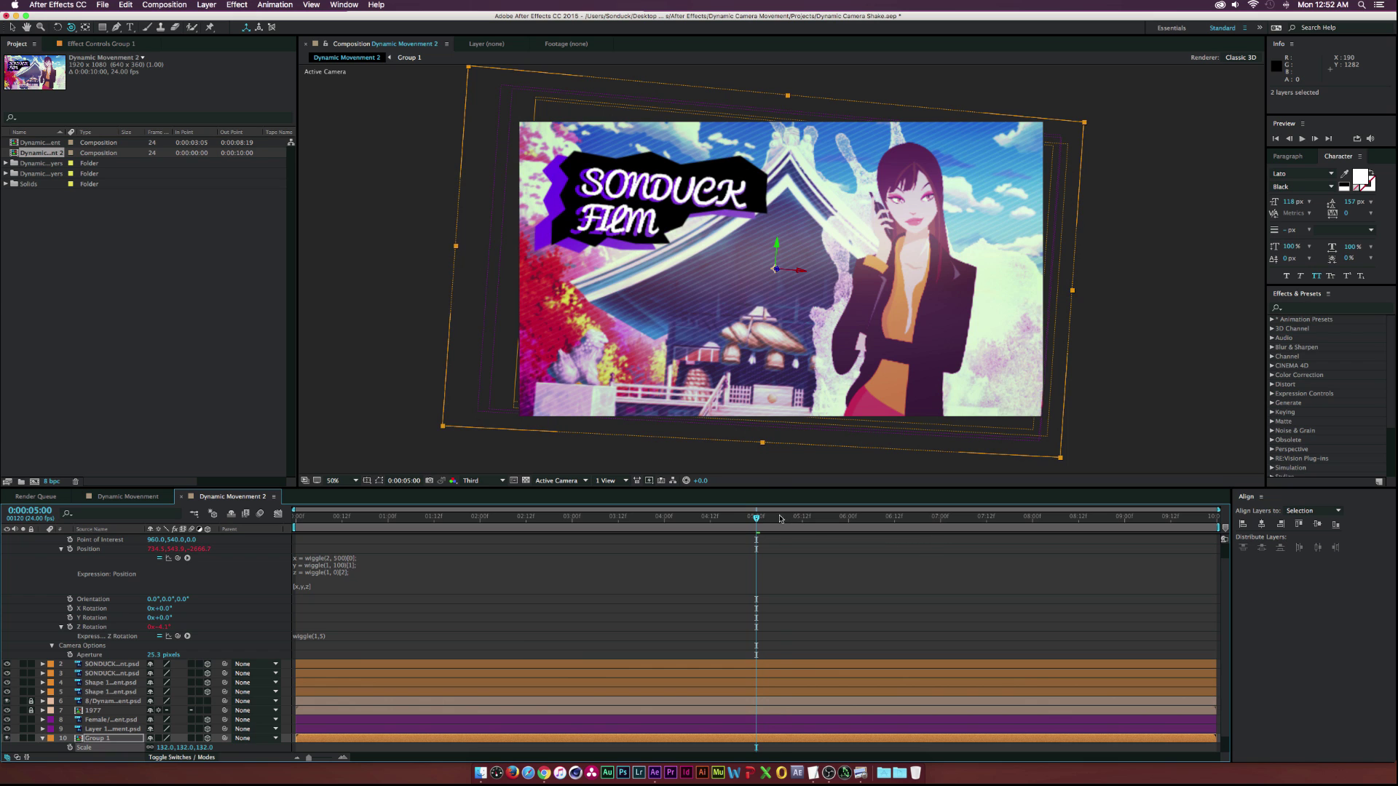
Set the current time to 0:00:05:00 and preview the shake there.
drag(780, 519, 910, 519)
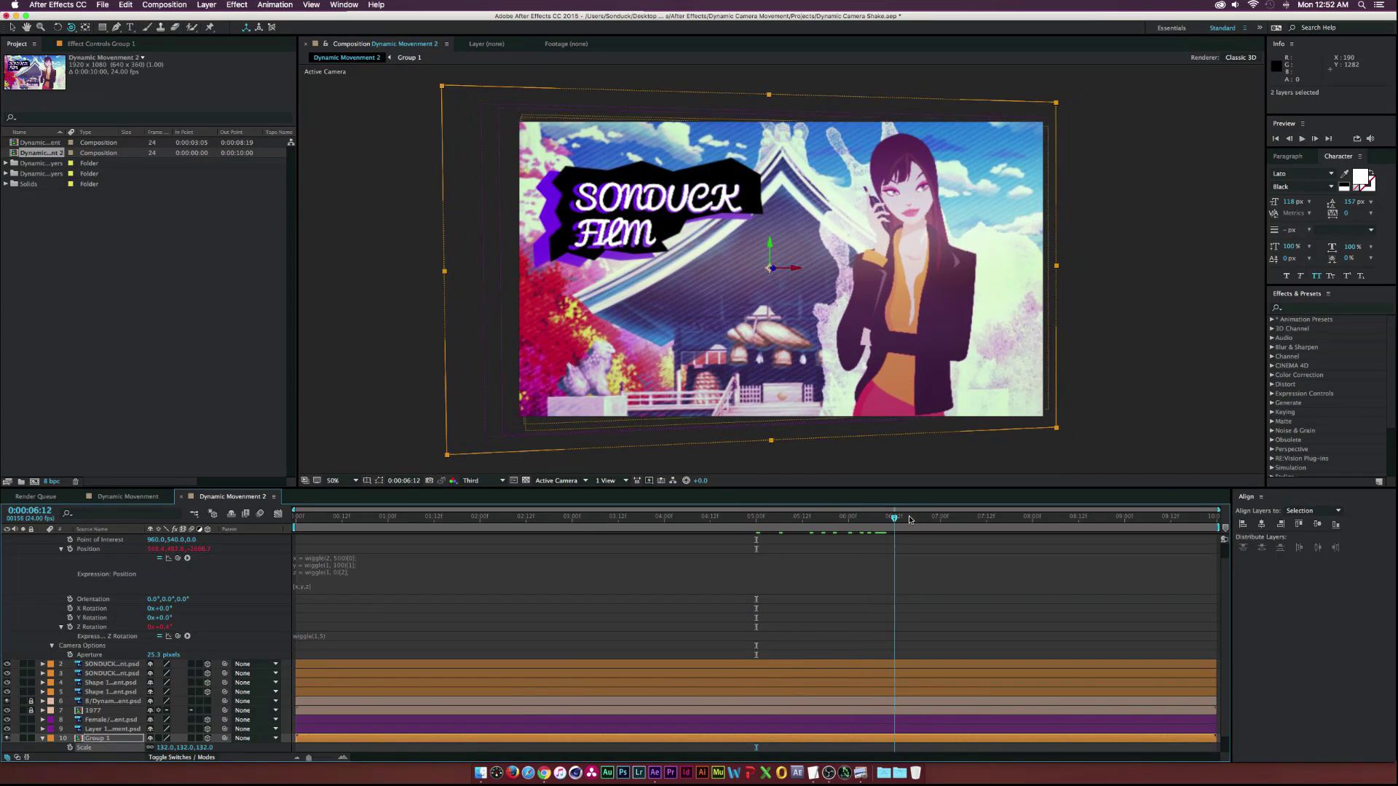
click(757, 523)
key(space)
key(space)
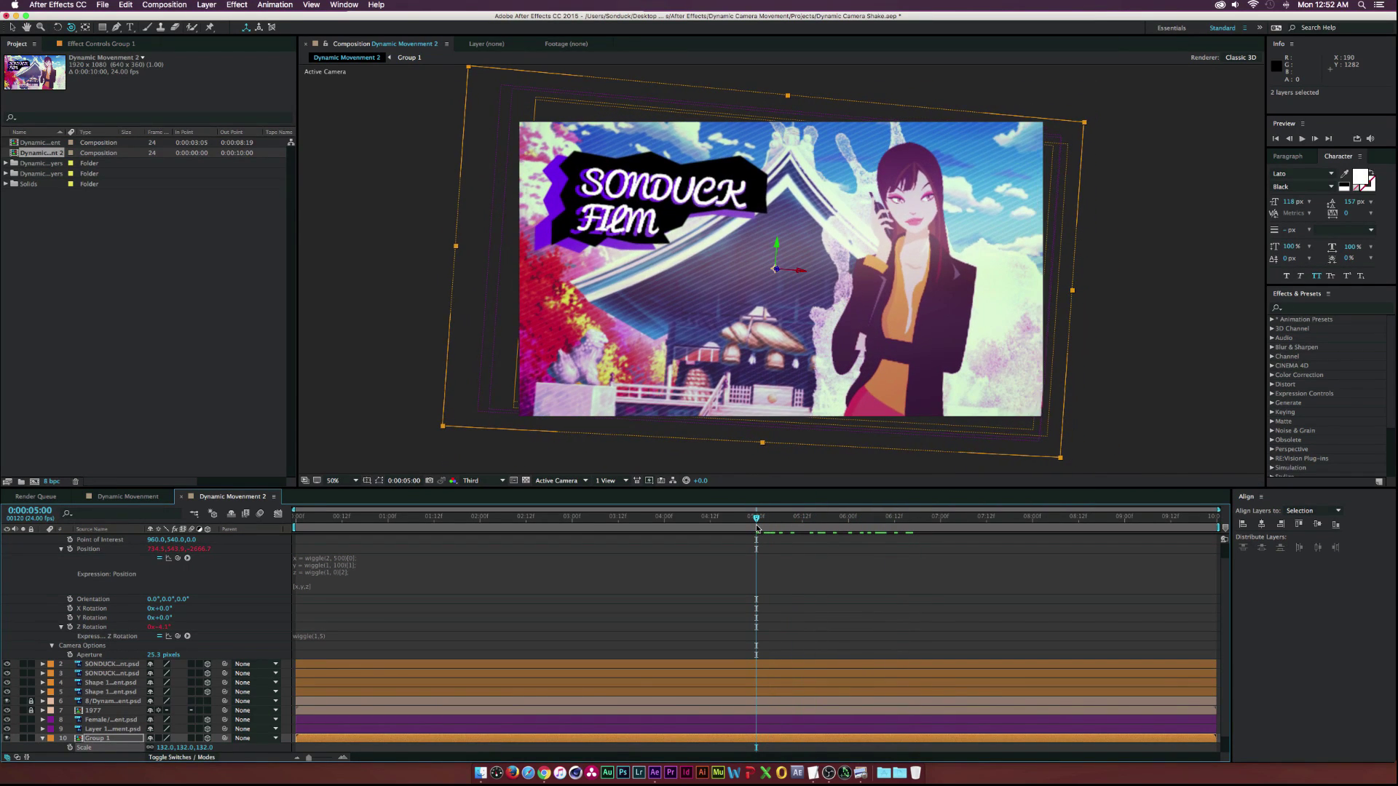
End the work area at the current time and add the composition to the Render Queue.
key(n)
click(165, 5)
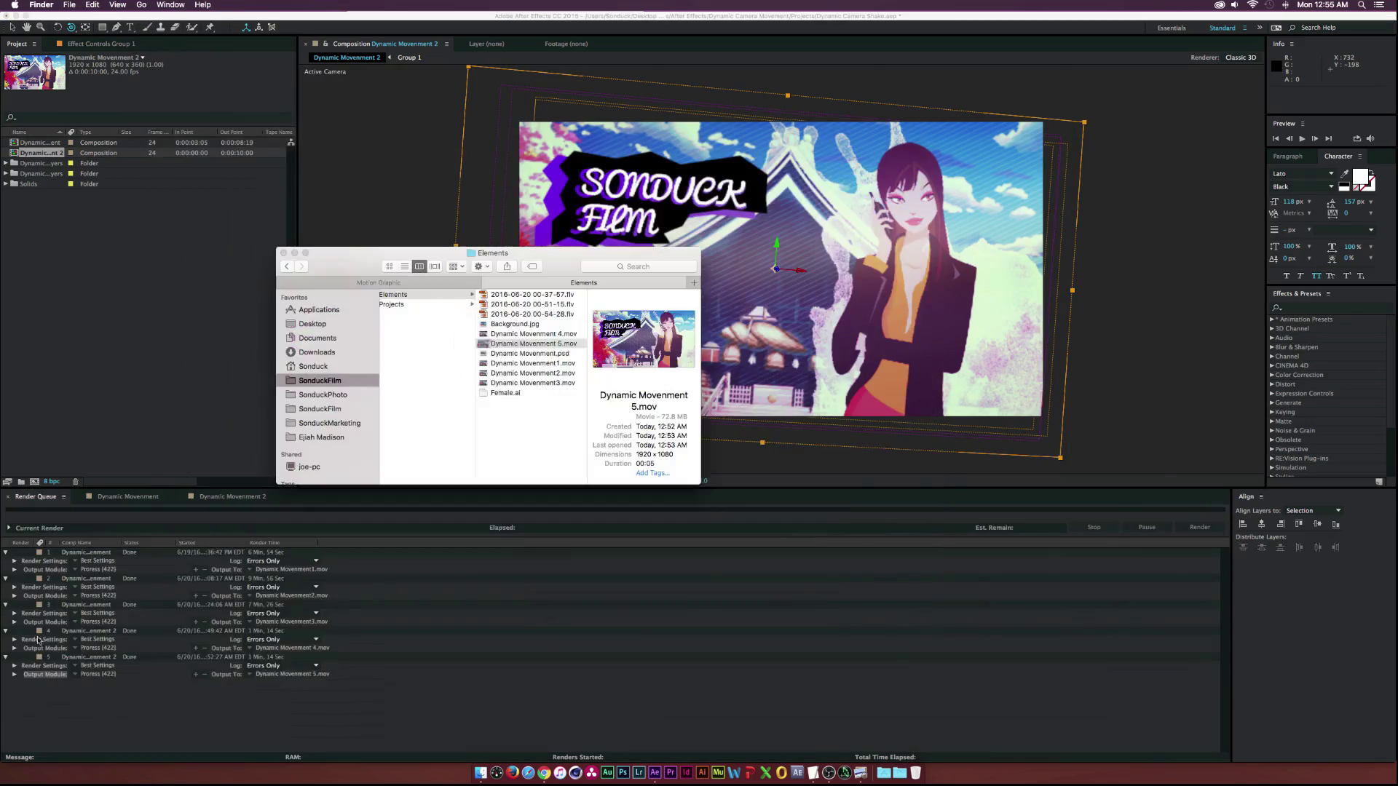
key(space)
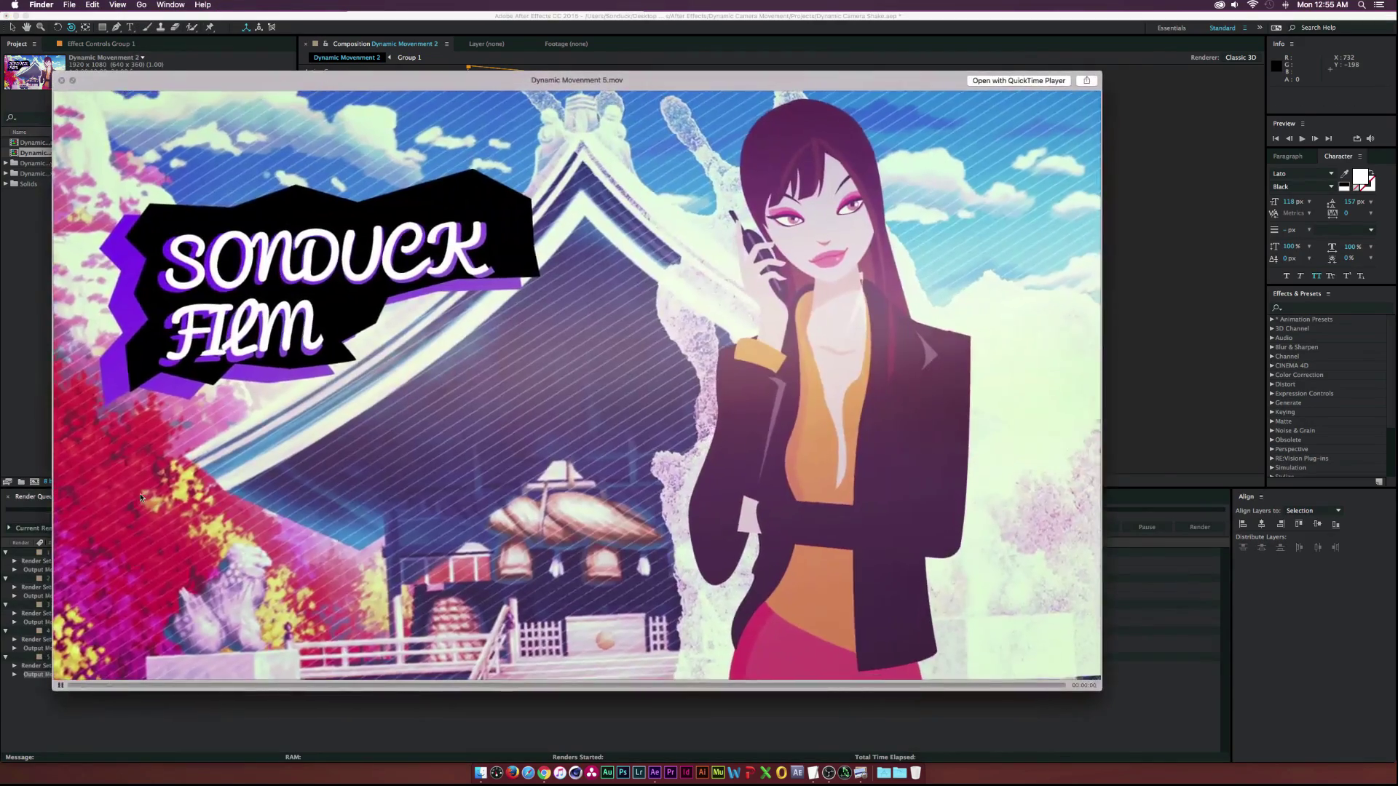